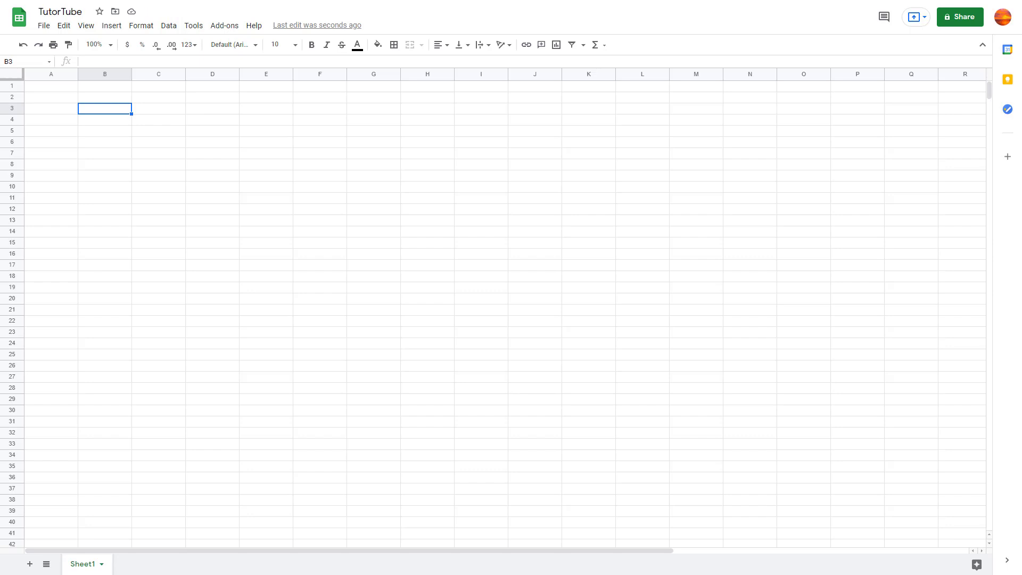
Step: Set the sheet's zoom level to 200%
{"action": "left_click", "coordinate": [213, 188]}
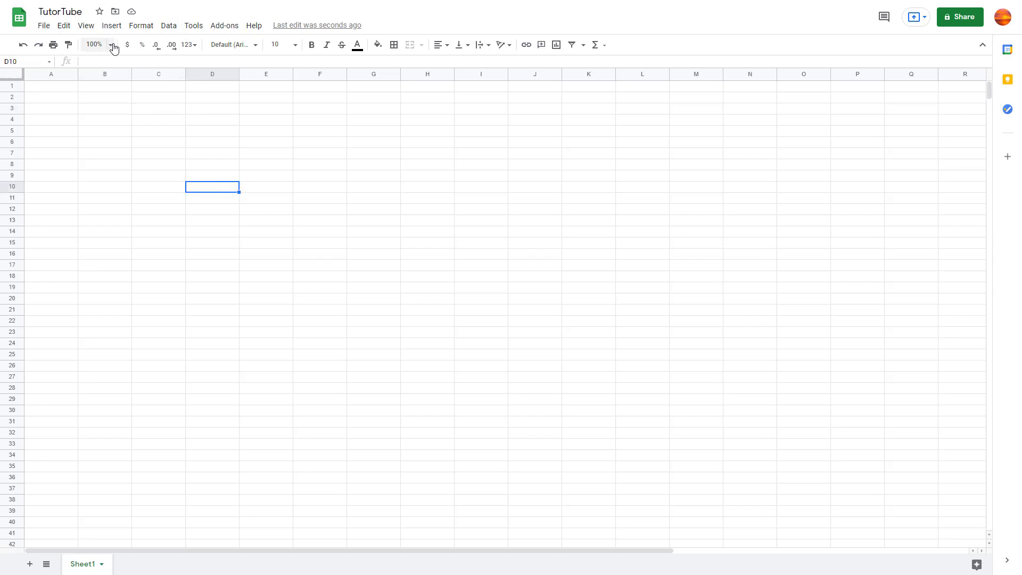
{"action": "left_click", "coordinate": [112, 46]}
{"action": "left_click", "coordinate": [98, 165]}
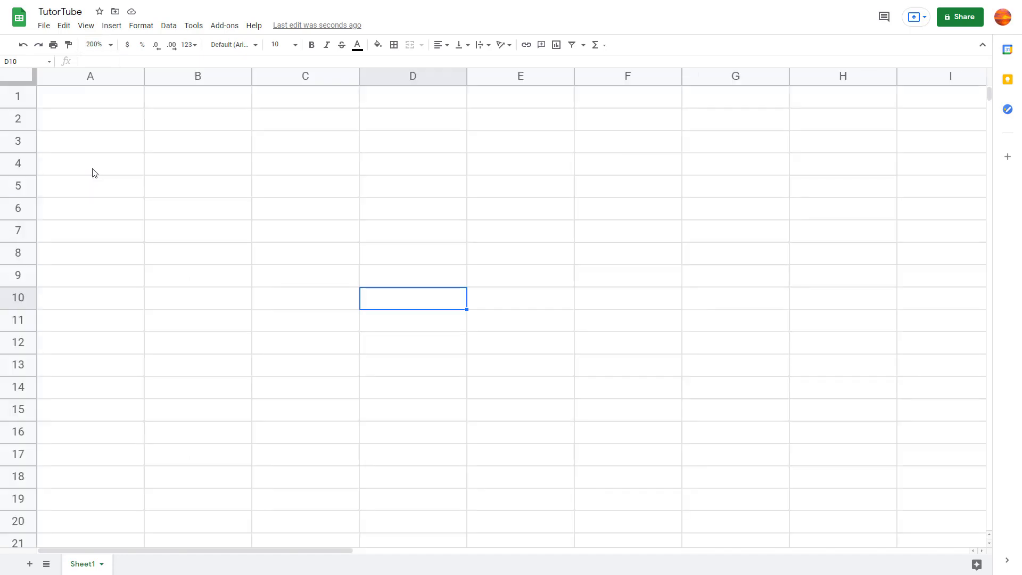
Step: Enter the category labels Low, Normal, High and Very High in cells D2 through D5
{"action": "left_click", "coordinate": [159, 122]}
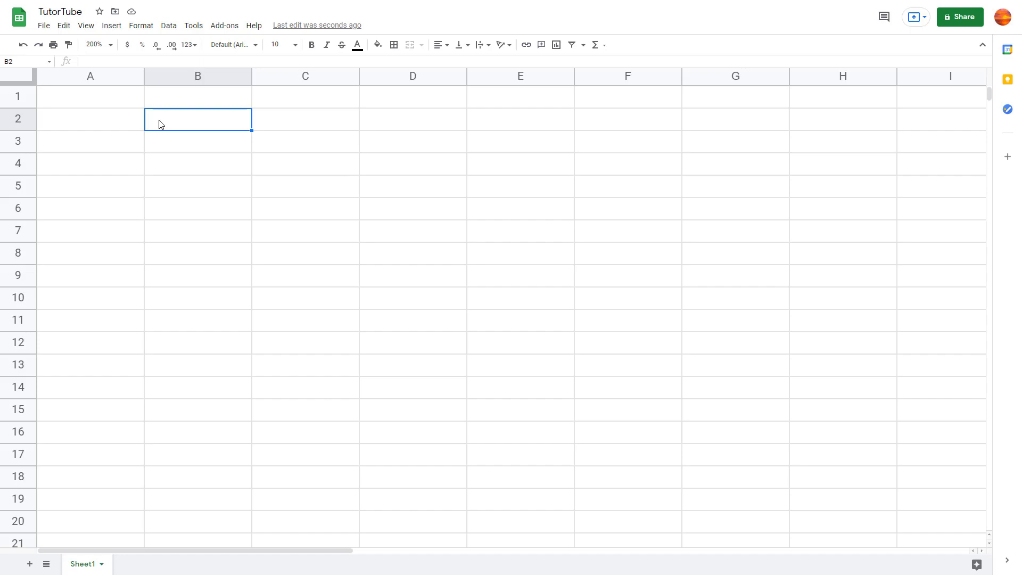
{"action": "key", "text": "Right"}
{"action": "key", "text": "Right"}
{"action": "key", "text": "Right"}
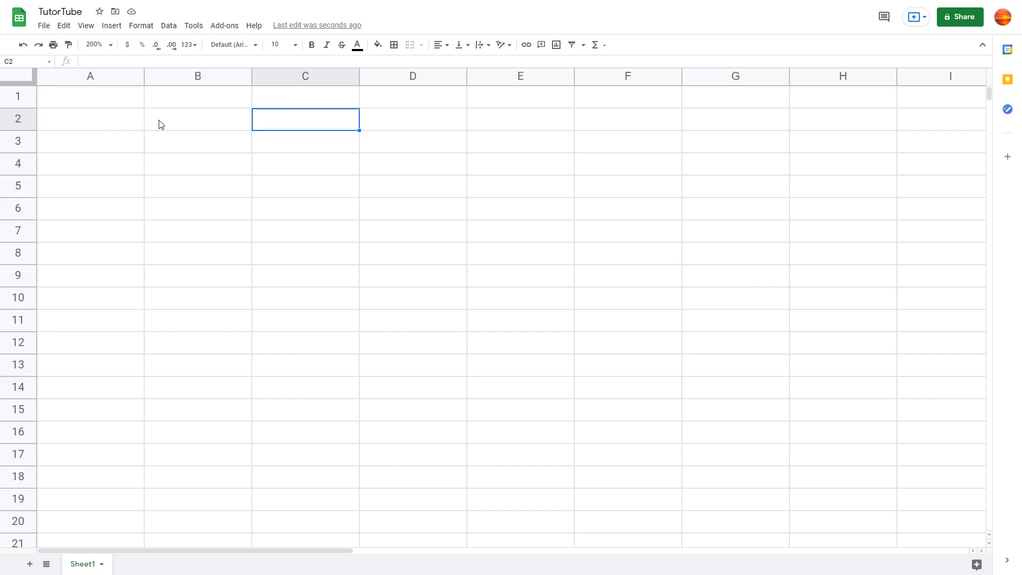
{"action": "key", "text": "Left"}
{"action": "type", "text": "Low"}
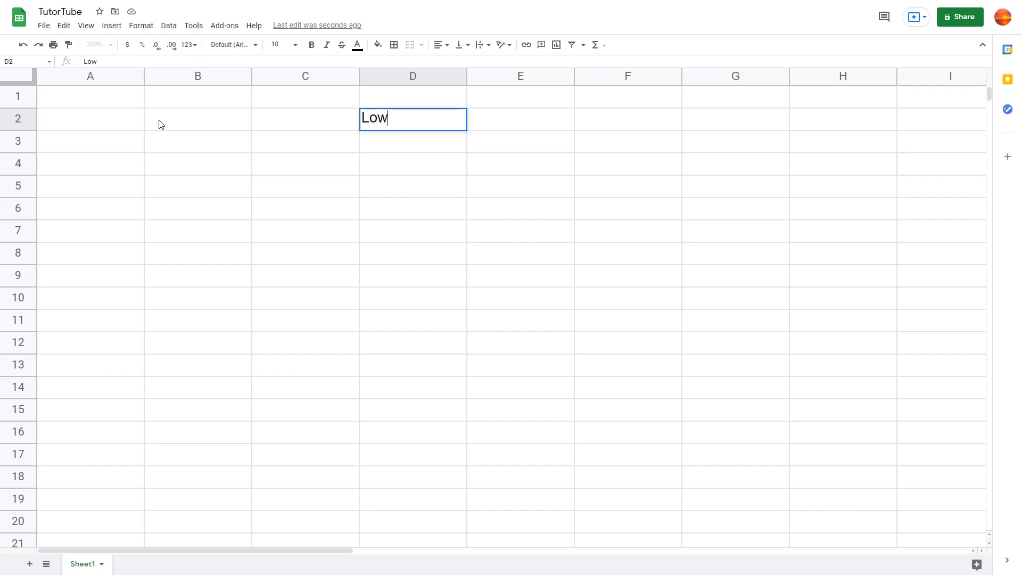
{"action": "key", "text": "Return"}
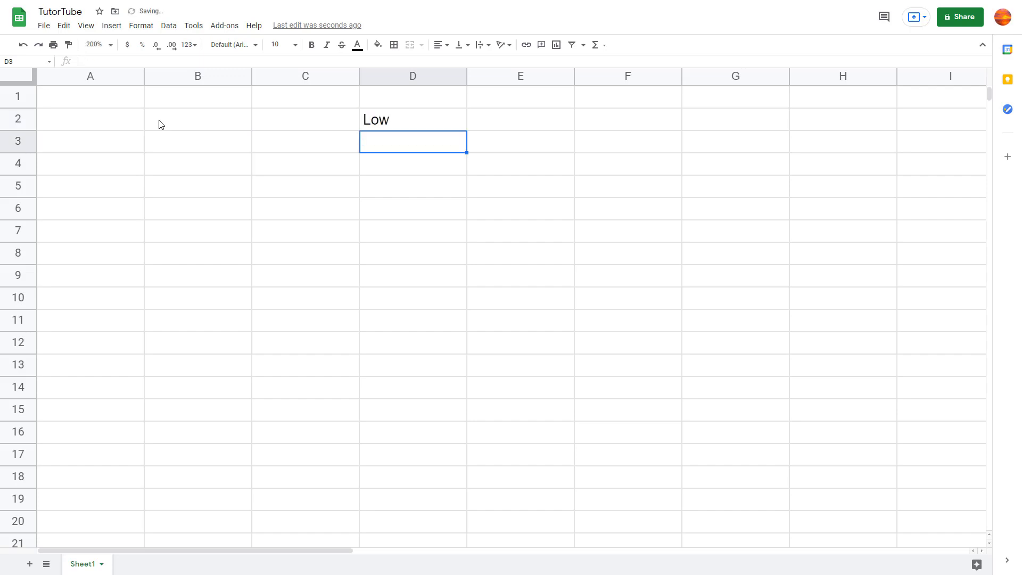
{"action": "type", "text": "Normal"}
{"action": "key", "text": "Return"}
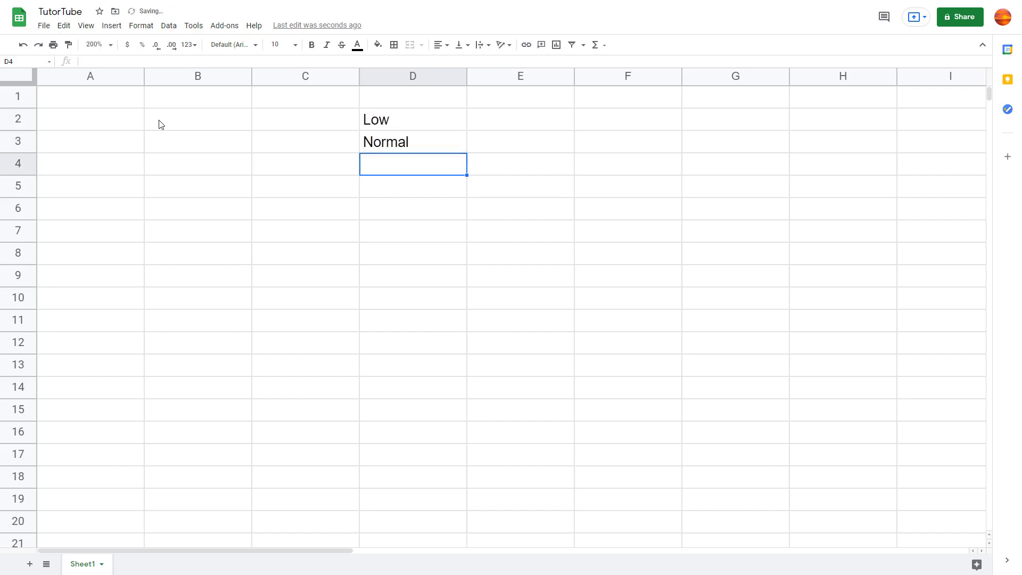
{"action": "type", "text": "High"}
{"action": "key", "text": "Return"}
{"action": "type", "text": "Ve"}
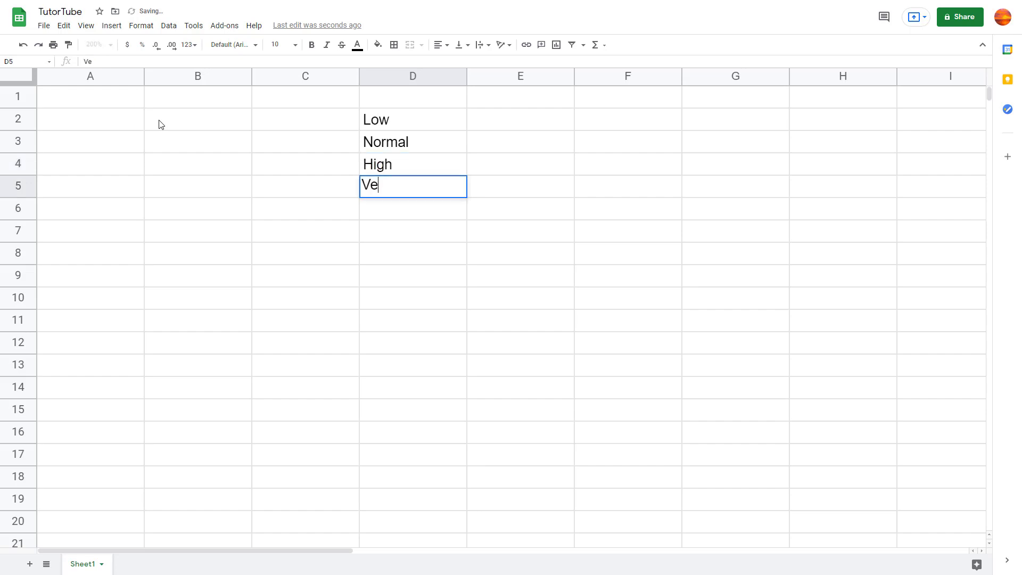
{"action": "type", "text": "ry High"}
{"action": "key", "text": "Tab"}
Step: Enter the thresholds 20, 21-79, 80 and 100 in cells E2 through E5, beside the category labels
{"action": "key", "text": "Up"}
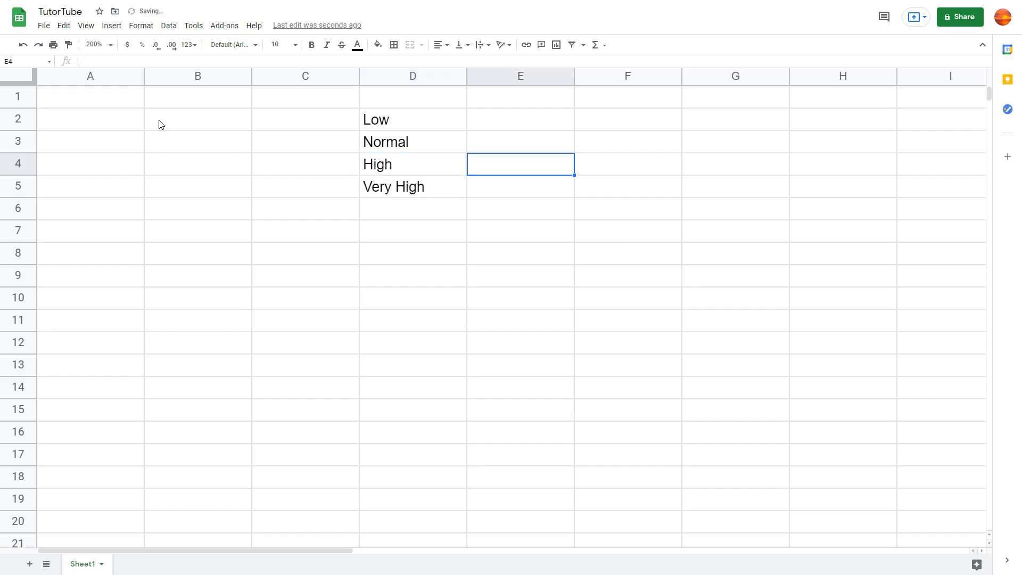
{"action": "key", "text": "Up"}
{"action": "key", "text": "Up"}
{"action": "type", "text": "20"}
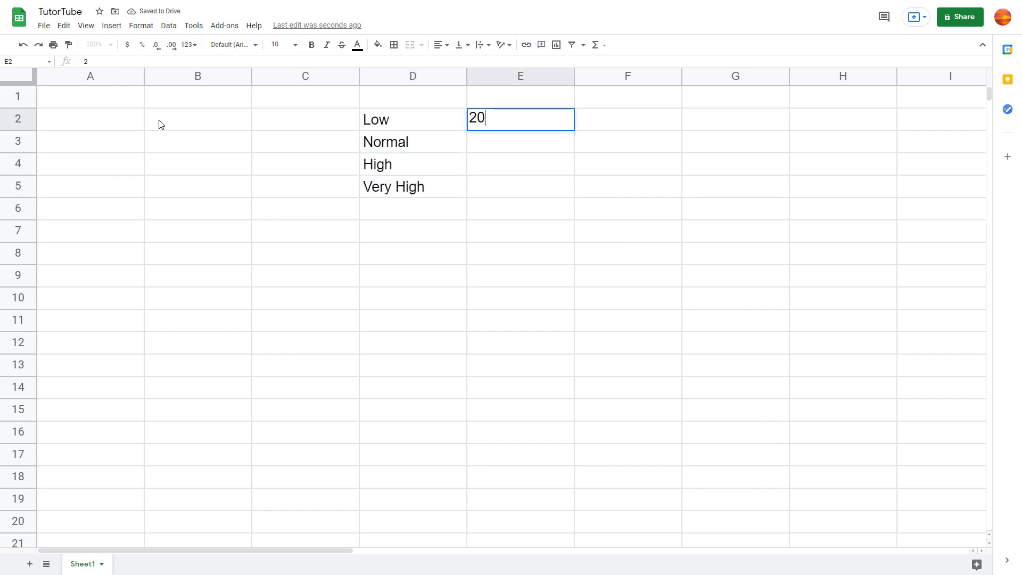
{"action": "key", "text": "Return"}
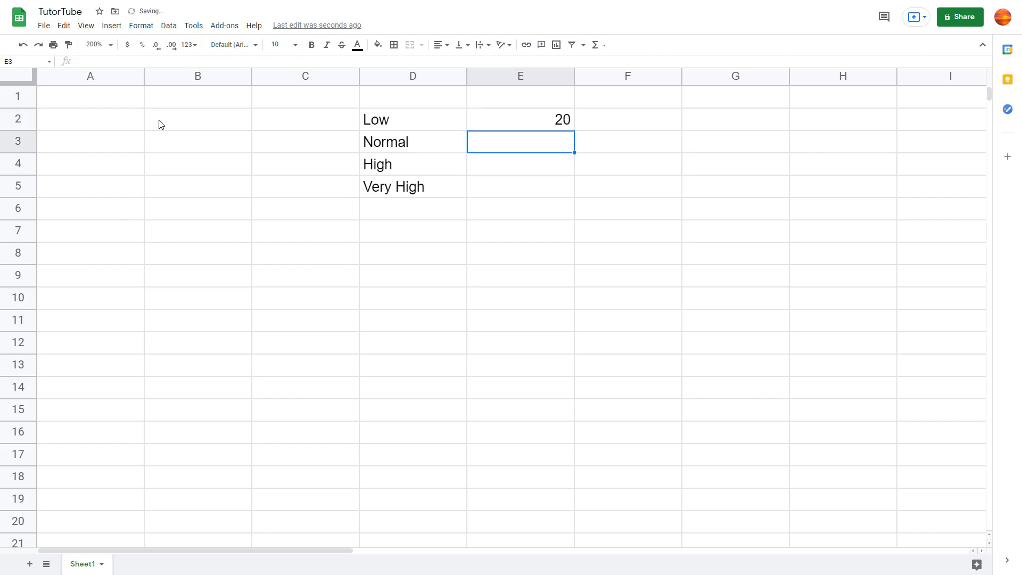
{"action": "type", "text": "21-"}
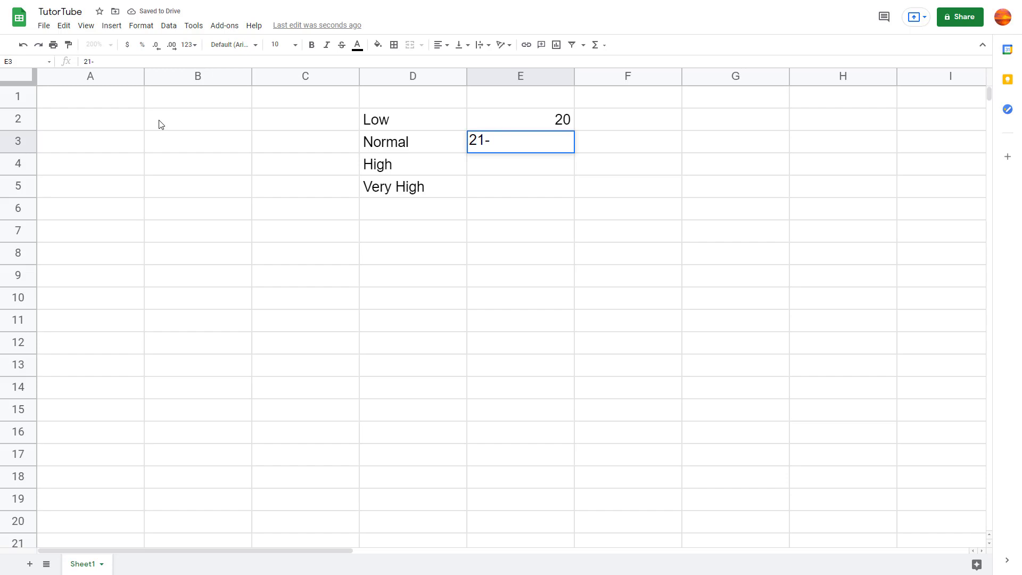
{"action": "type", "text": "79"}
{"action": "key", "text": "Return"}
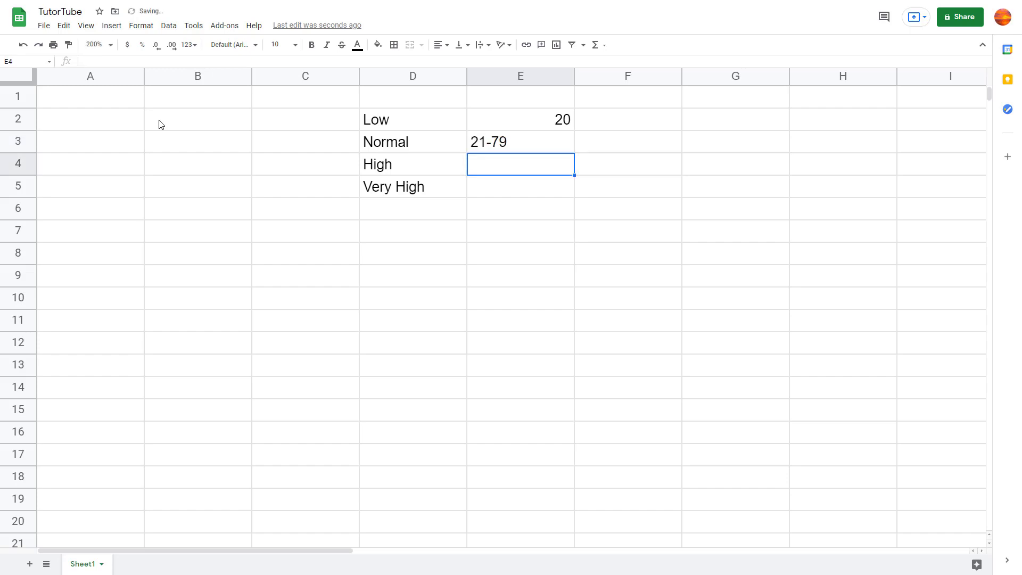
{"action": "type", "text": "80"}
{"action": "key", "text": "Return"}
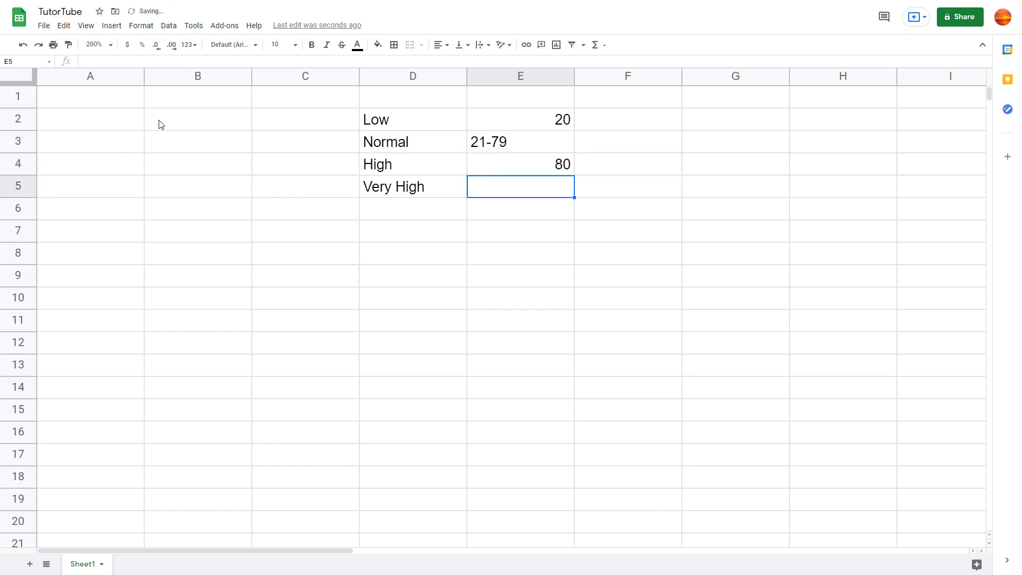
{"action": "type", "text": "100"}
{"action": "key", "text": "Return"}
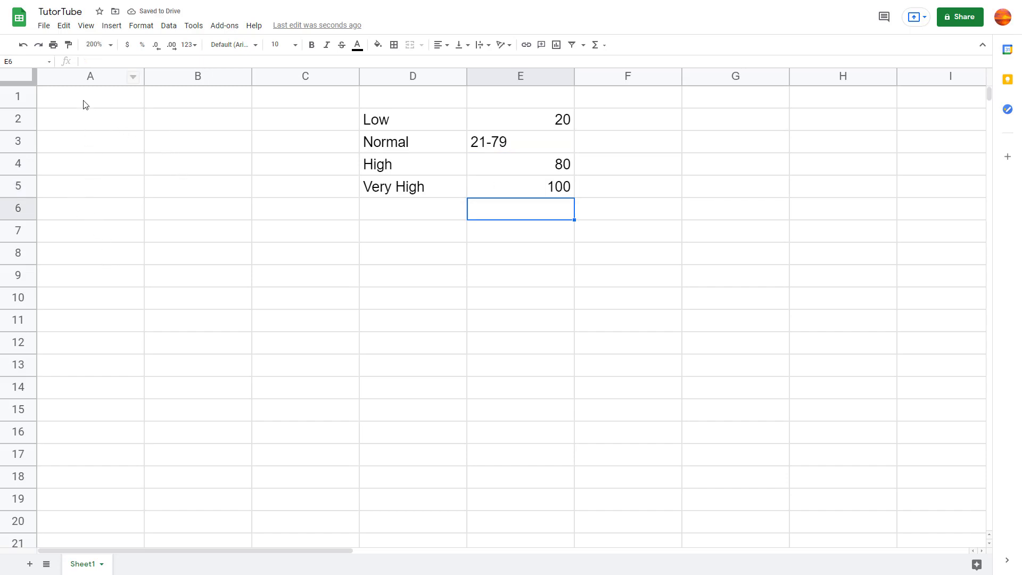
Step: Enter the sample values 112, 81, 50 and 15 in cells A2 through A5
{"action": "left_click", "coordinate": [81, 125]}
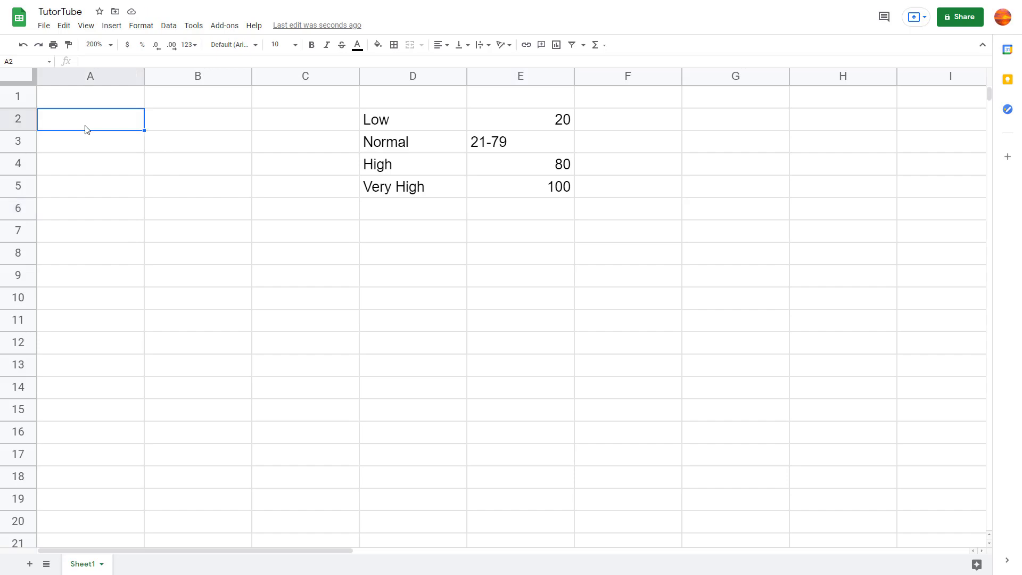
{"action": "type", "text": "112"}
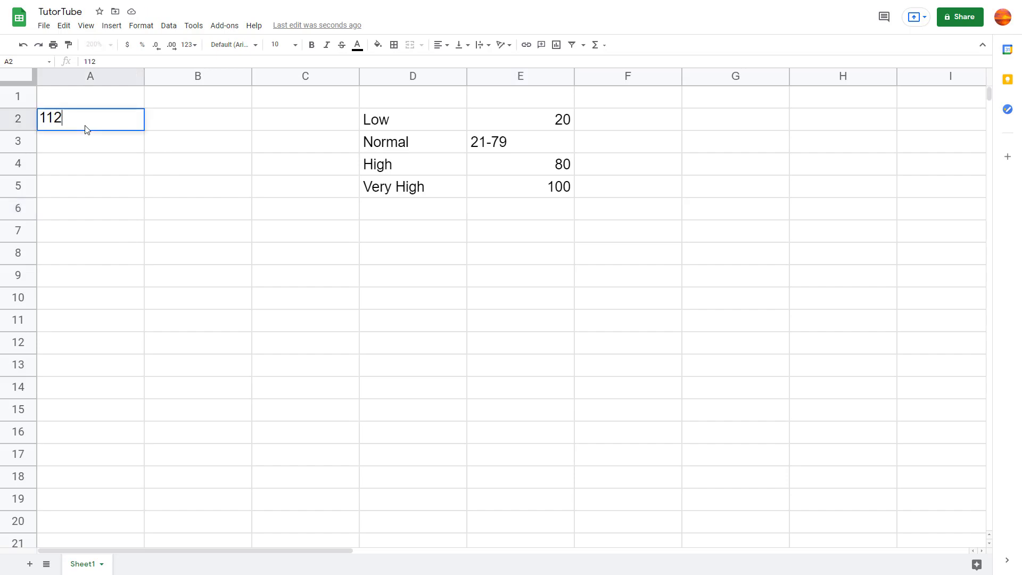
{"action": "key", "text": "Return"}
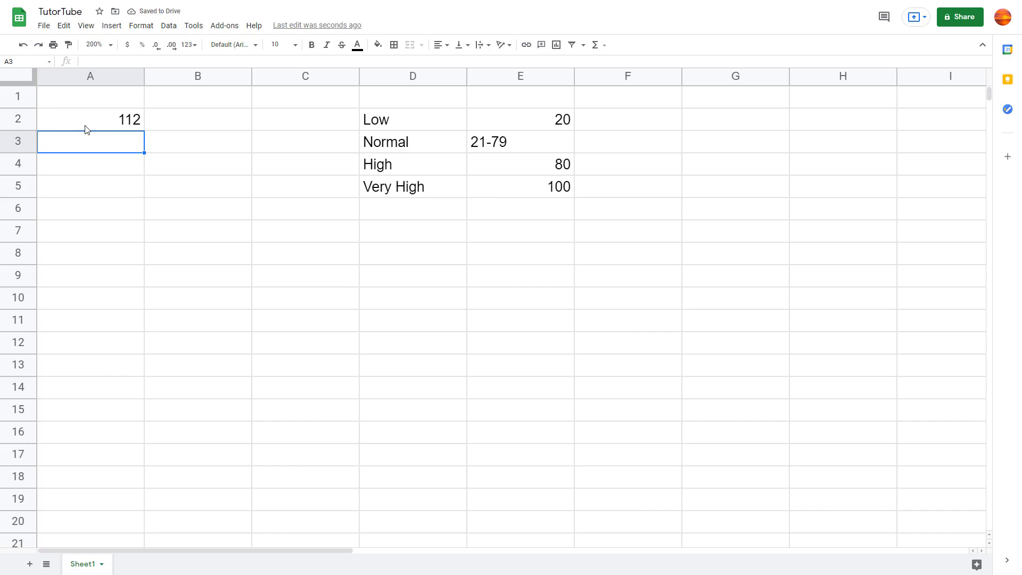
{"action": "type", "text": "81"}
{"action": "key", "text": "Return"}
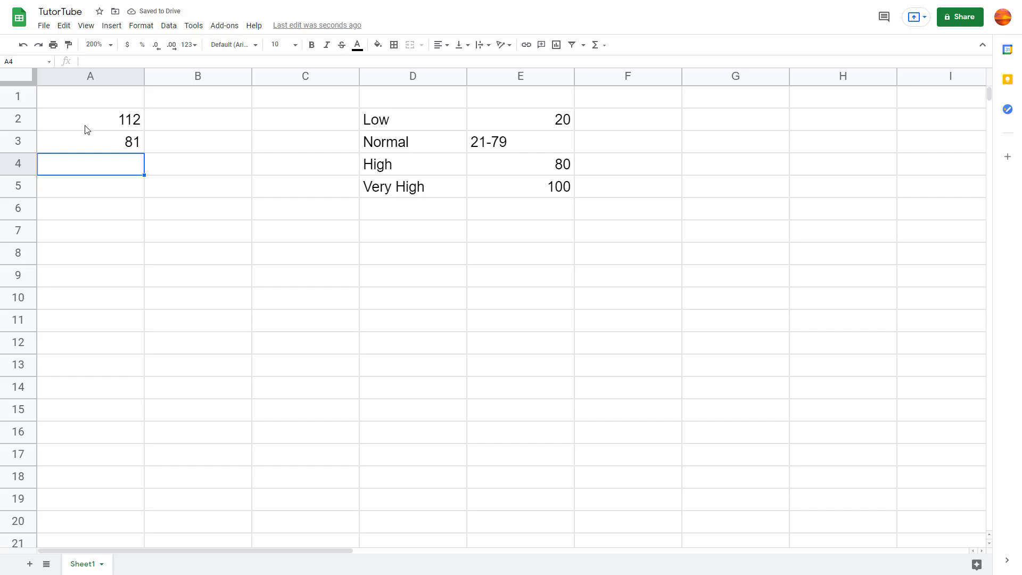
{"action": "type", "text": "50"}
{"action": "key", "text": "Return"}
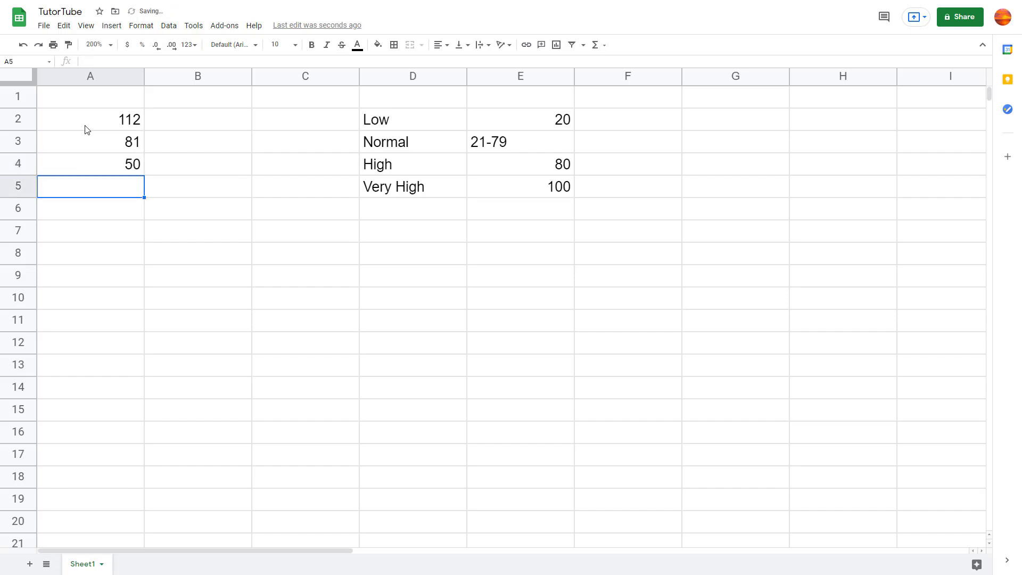
{"action": "type", "text": "15"}
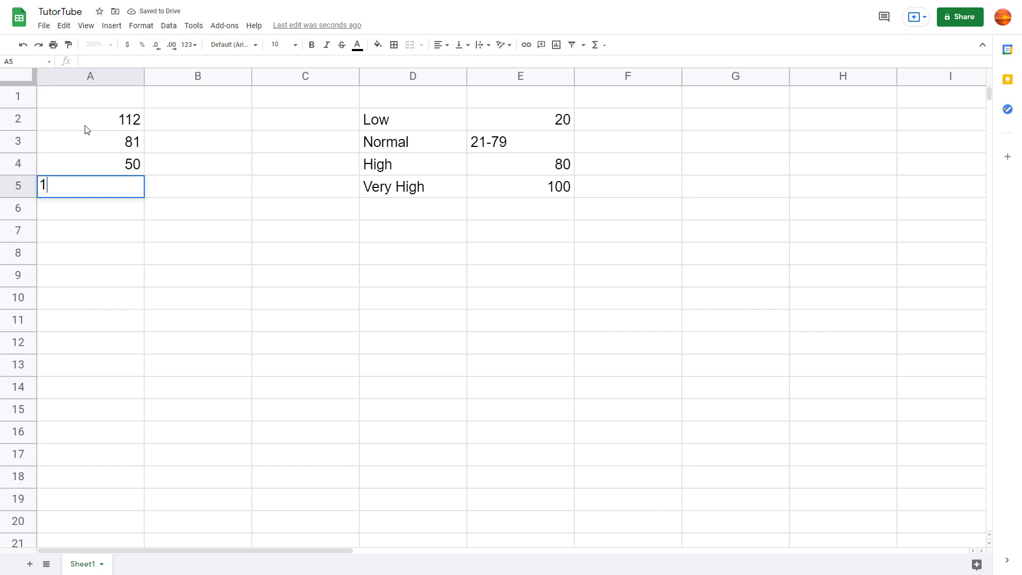
{"action": "key", "text": "Tab"}
Step: Begin an IF formula in cell B2 with the condition A2>=100
{"action": "key", "text": "Up"}
{"action": "key", "text": "Up"}
{"action": "key", "text": "Up"}
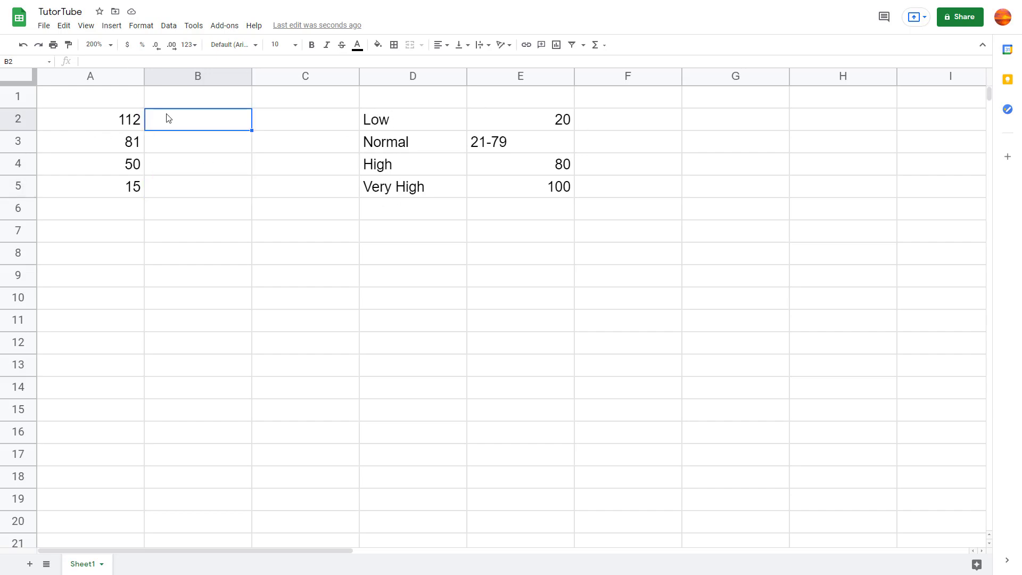
{"action": "type", "text": "="}
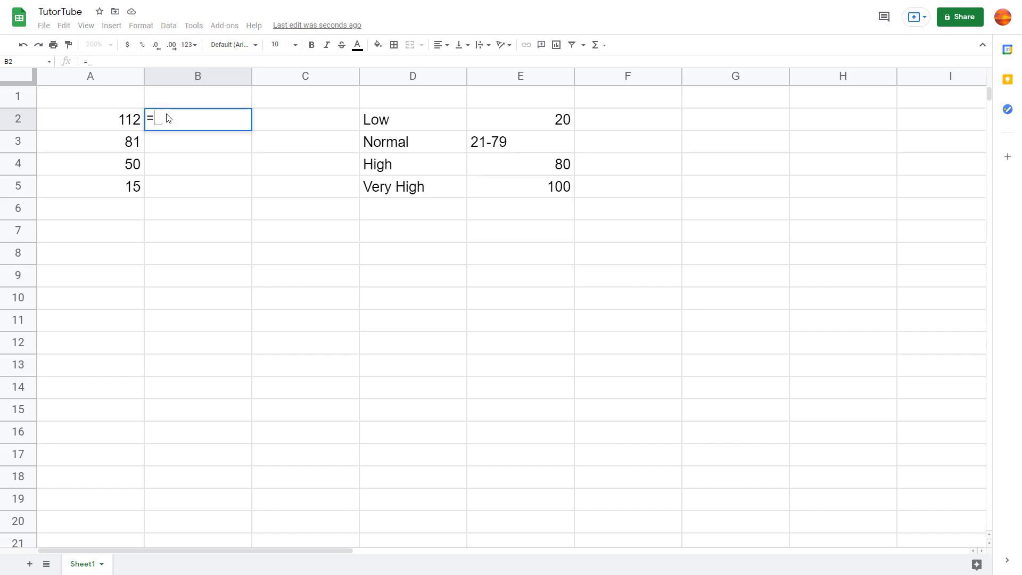
{"action": "type", "text": "IF"}
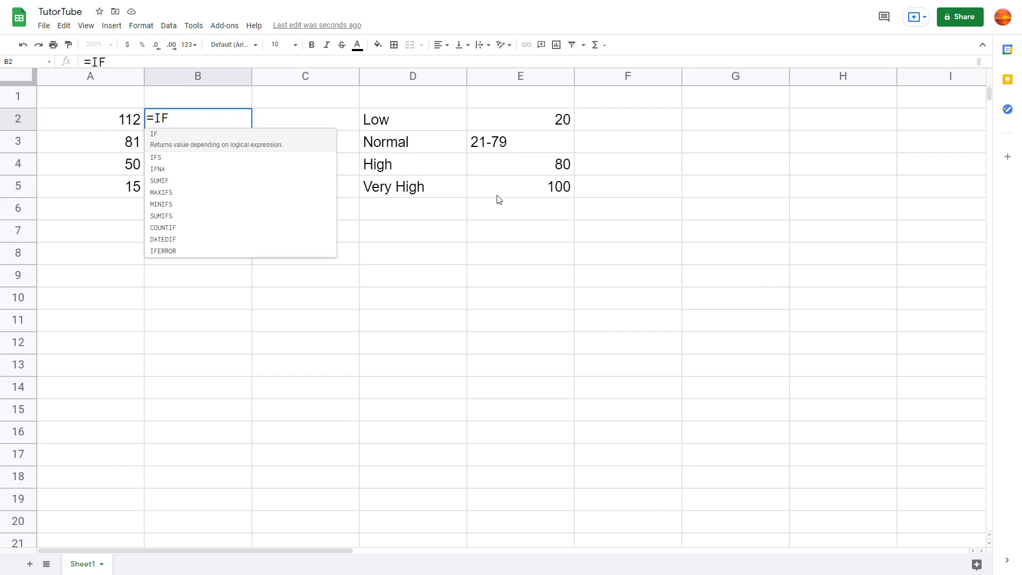
{"action": "left_click", "coordinate": [124, 120]}
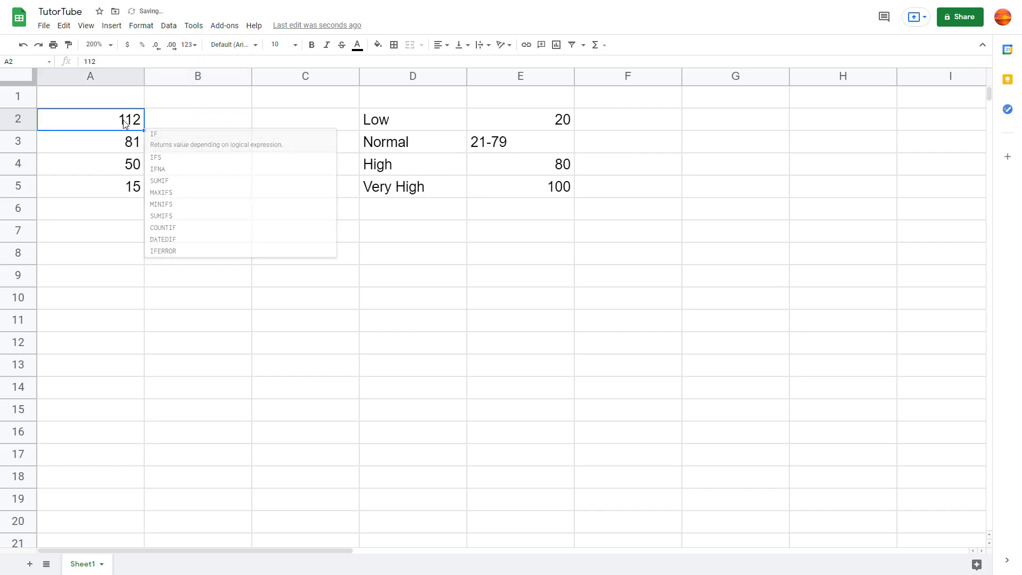
{"action": "left_click", "coordinate": [221, 118]}
{"action": "left_click", "coordinate": [137, 61]}
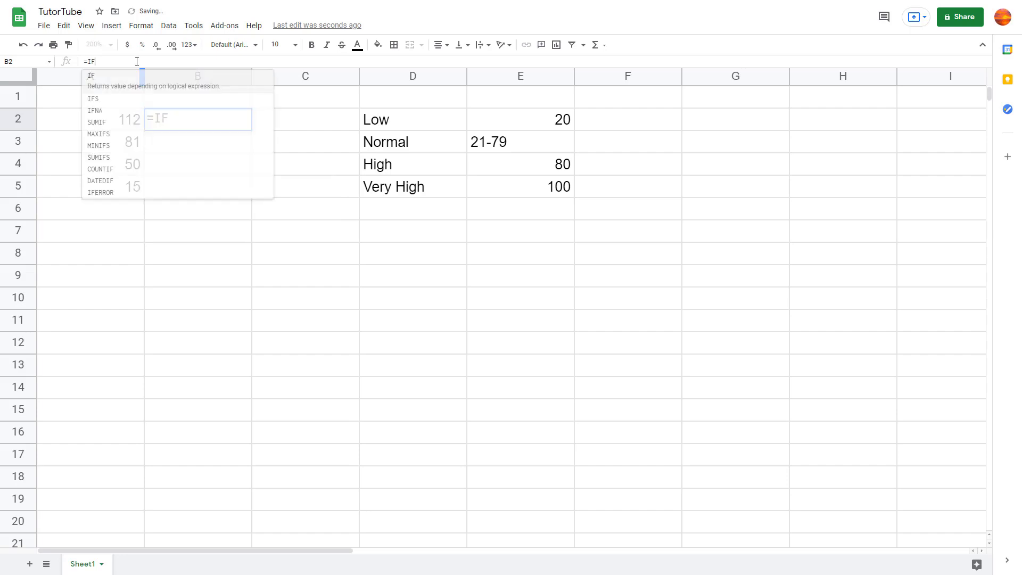
{"action": "type", "text": "("}
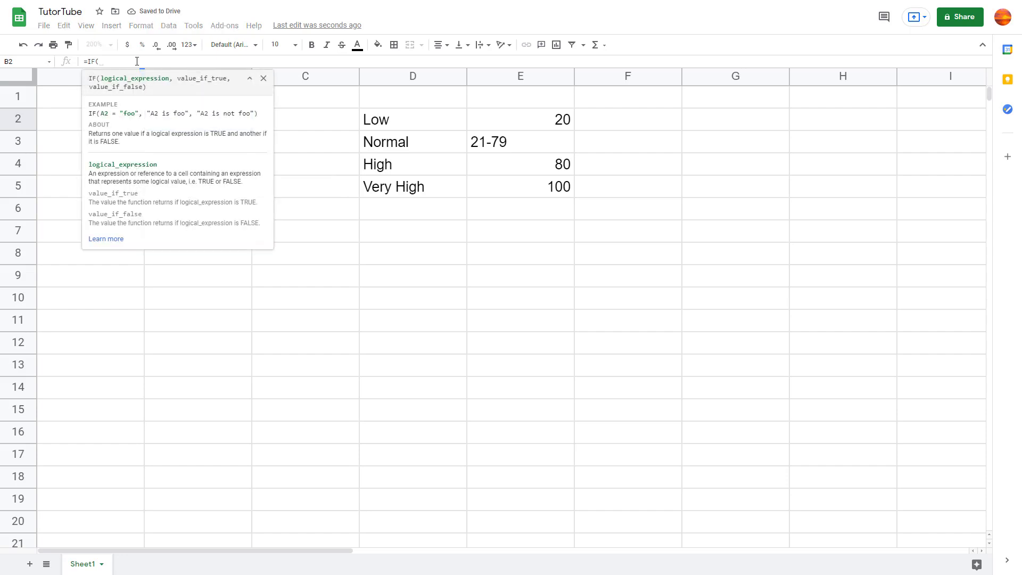
{"action": "left_click", "coordinate": [68, 126]}
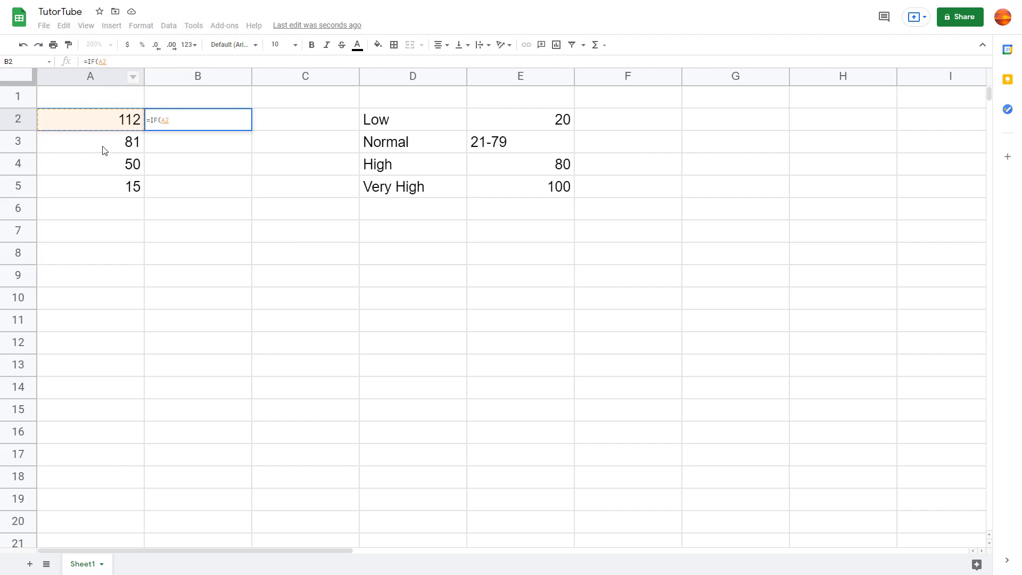
{"action": "left_click", "coordinate": [123, 62]}
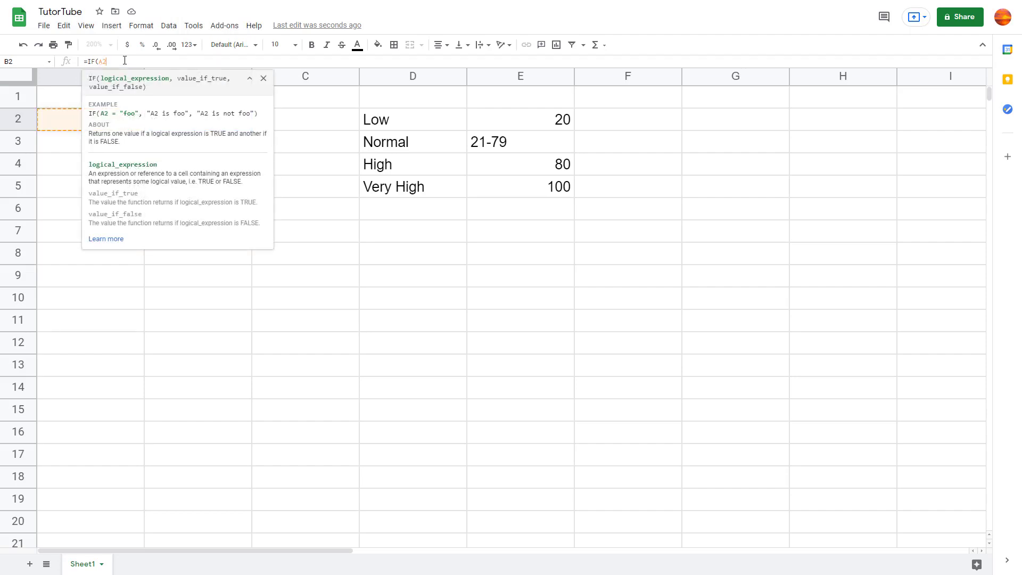
{"action": "type", "text": ">=100"}
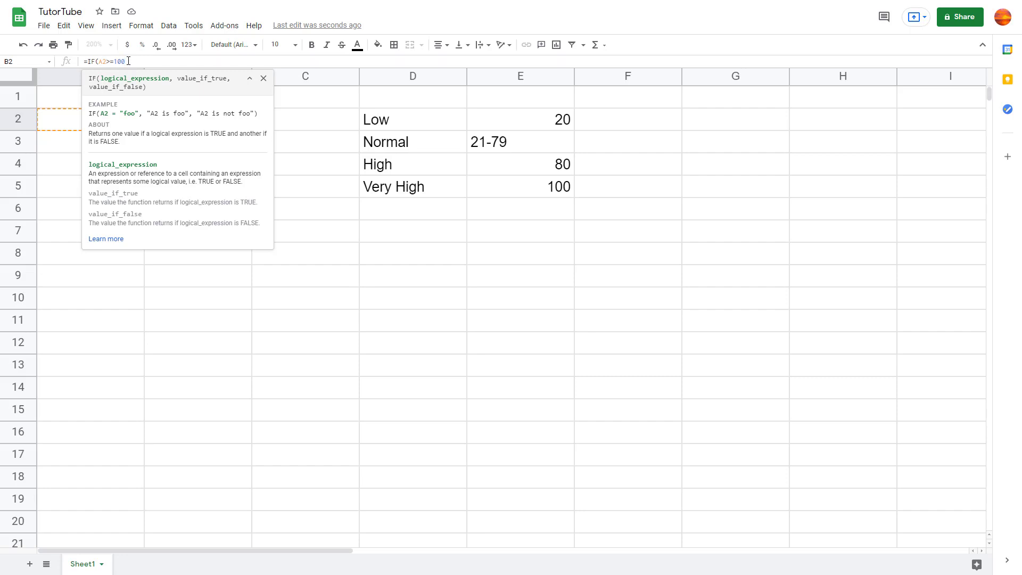
Step: Add "Very High" as the value if true in the B2 formula
{"action": "type", "text": ","}
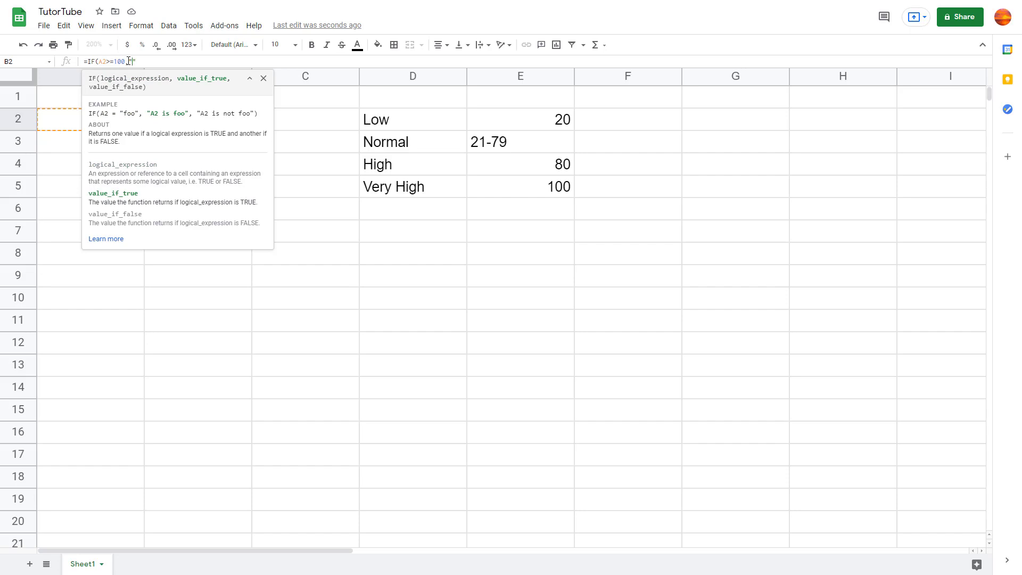
{"action": "type", "text": "\"Very High"}
{"action": "type", "text": ","}
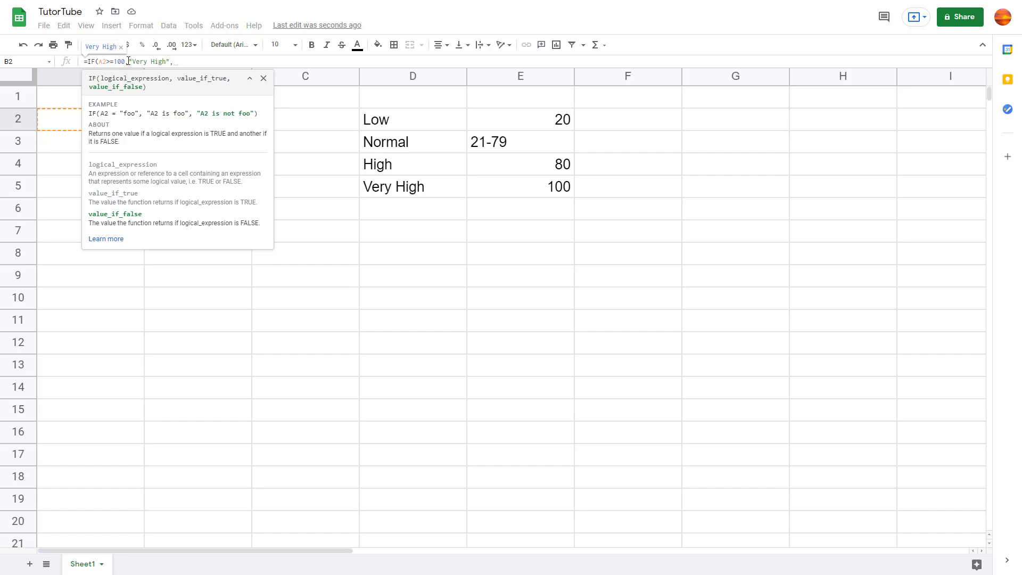
Step: Nest a second IF in the B2 formula with the condition A2>=80 and "High" as the value if true
{"action": "type", "text": "IF"}
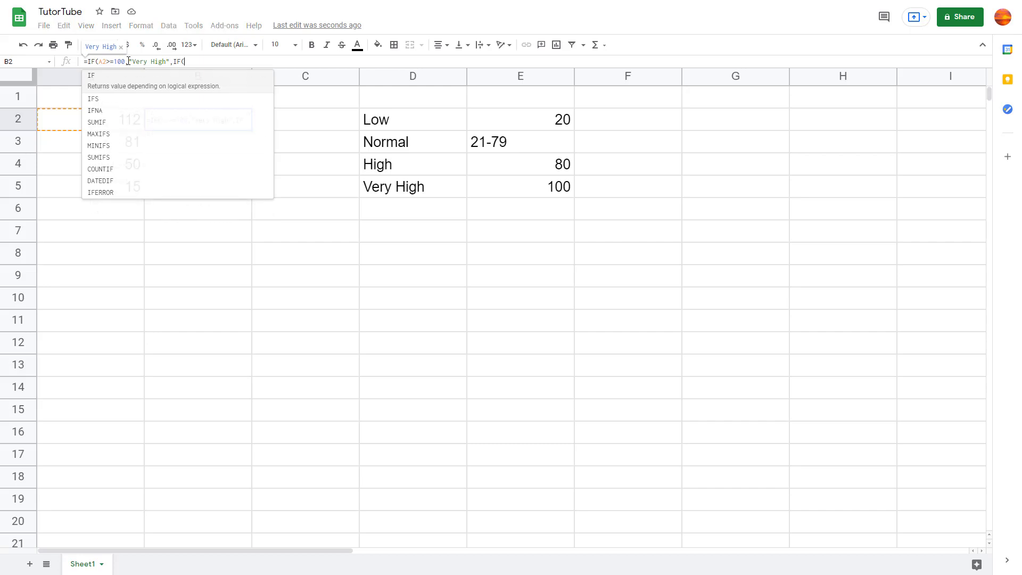
{"action": "type", "text": "("}
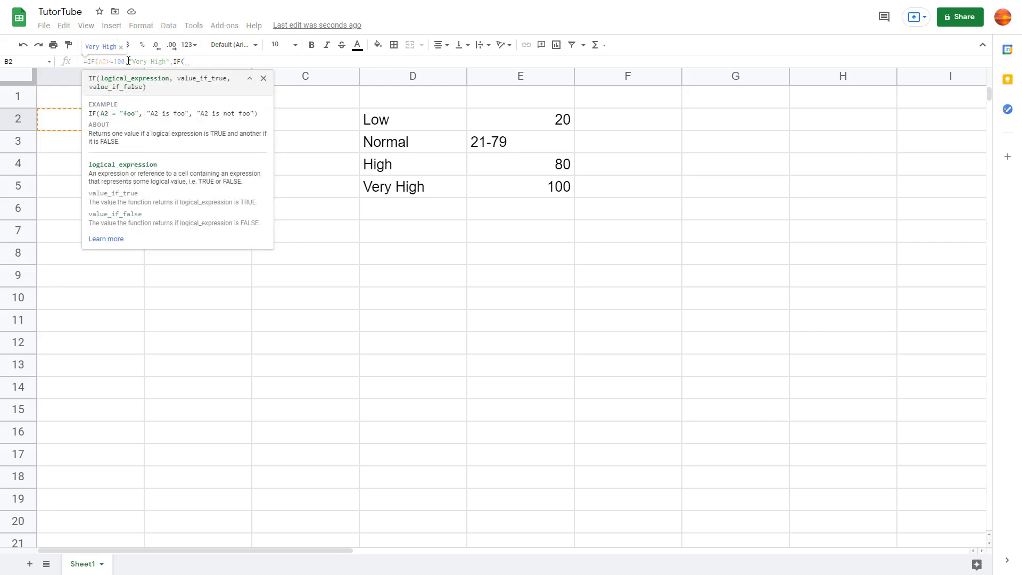
{"action": "type", "text": "A2"}
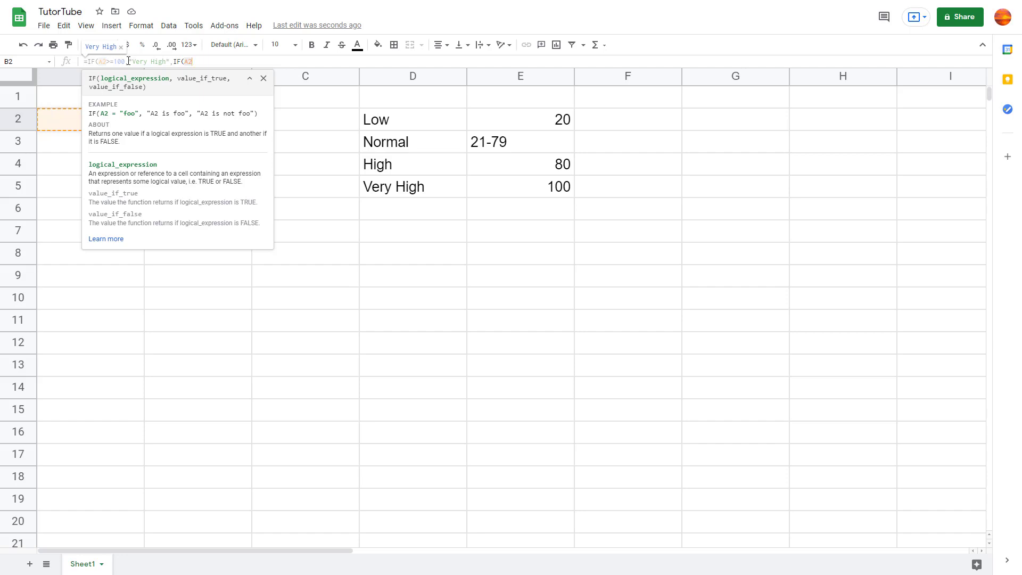
{"action": "type", "text": ">"}
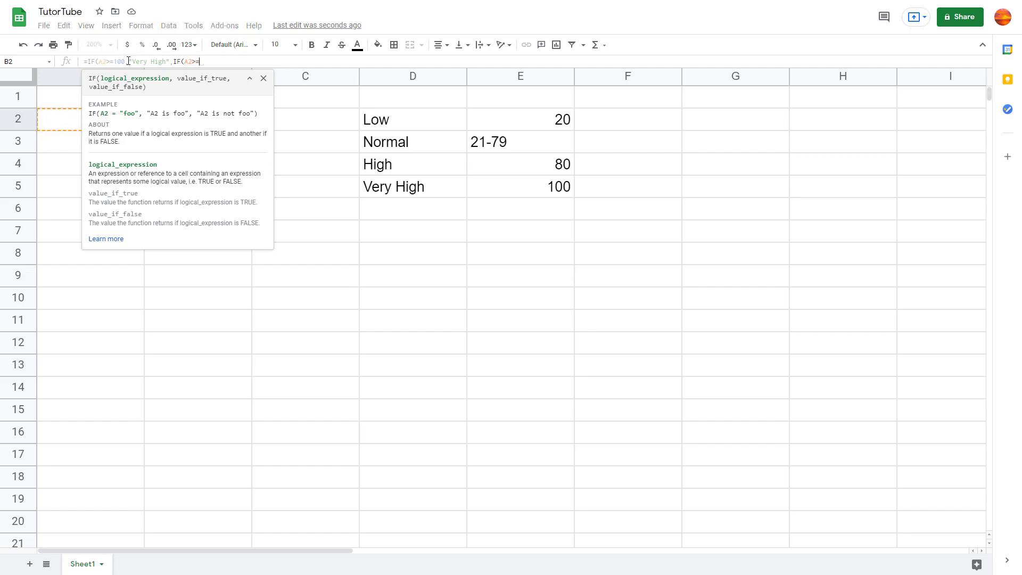
{"action": "type", "text": "=80"}
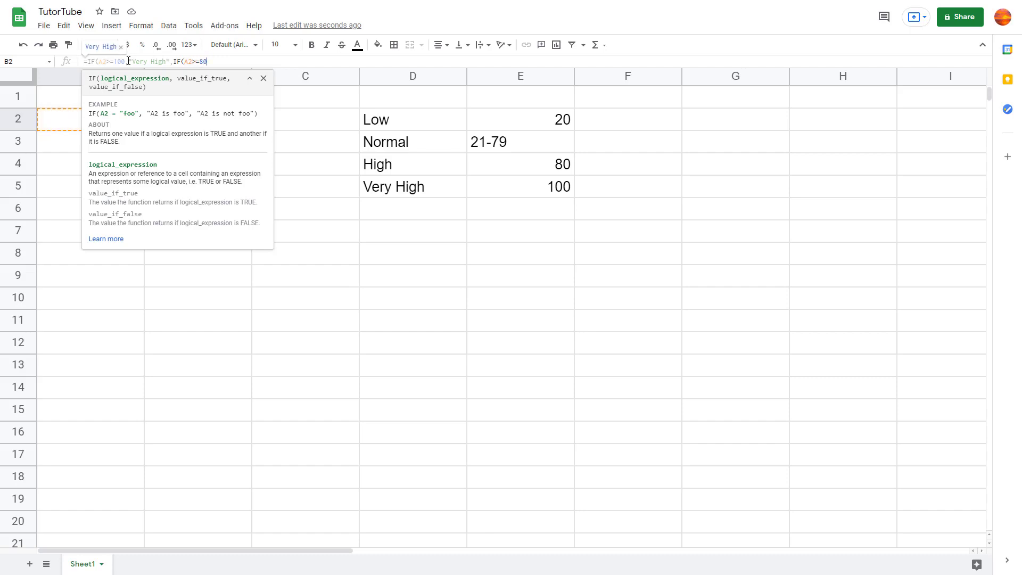
{"action": "type", "text": ",\""}
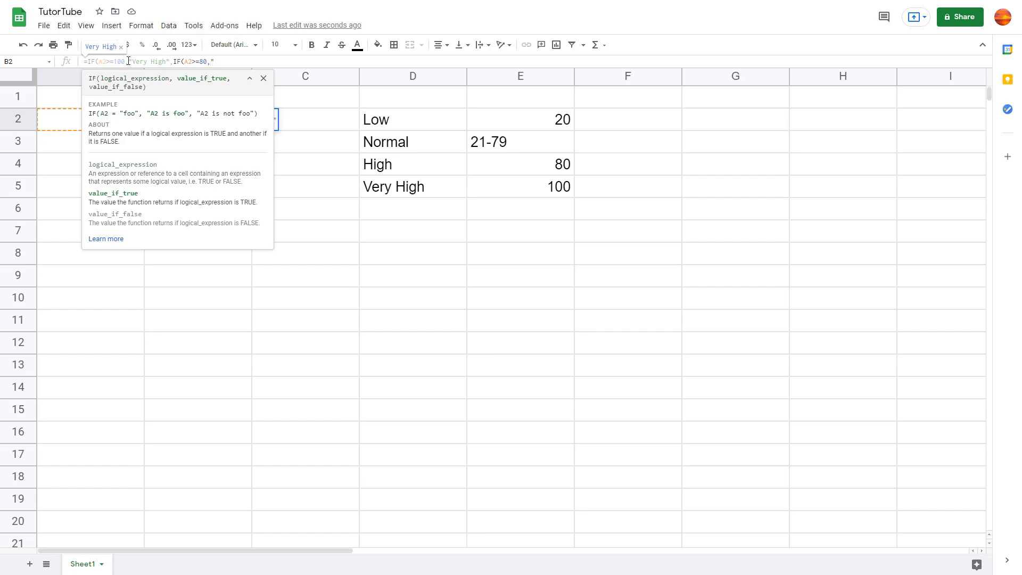
{"action": "type", "text": "High\","}
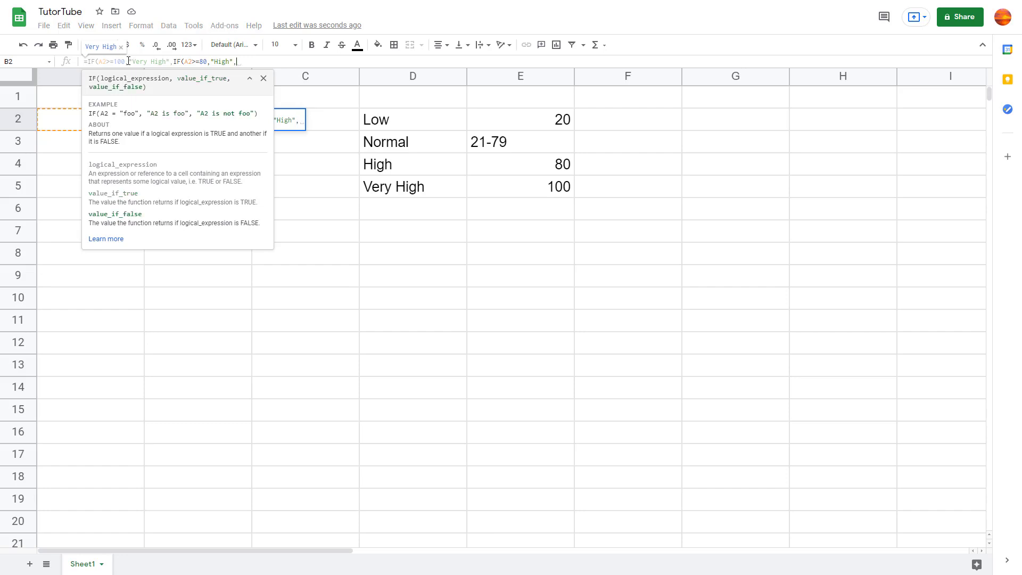
Step: Nest a third IF in the B2 formula with the condition A2>20 and "Normal" as the value if true
{"action": "type", "text": "IF"}
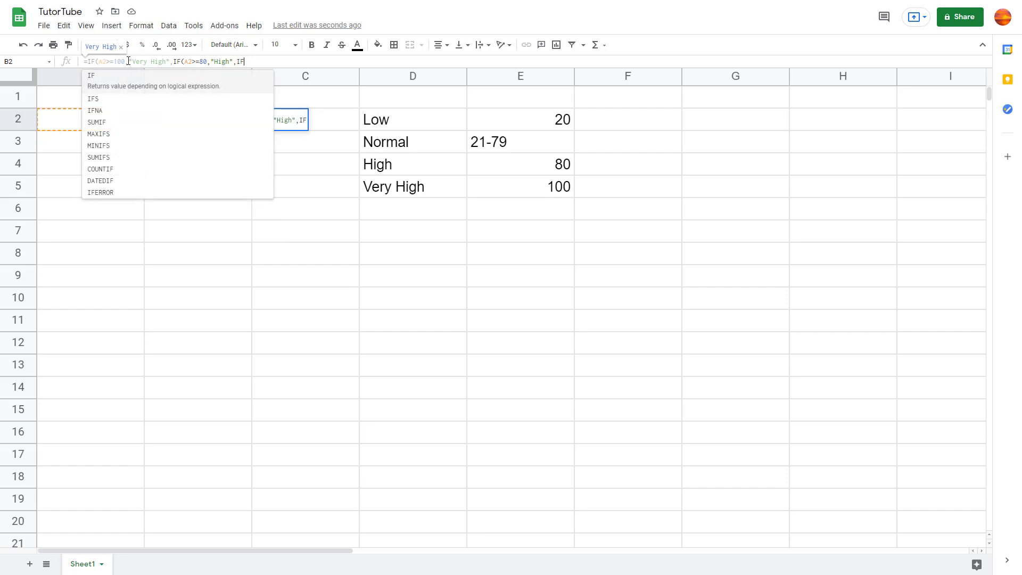
{"action": "type", "text": "("}
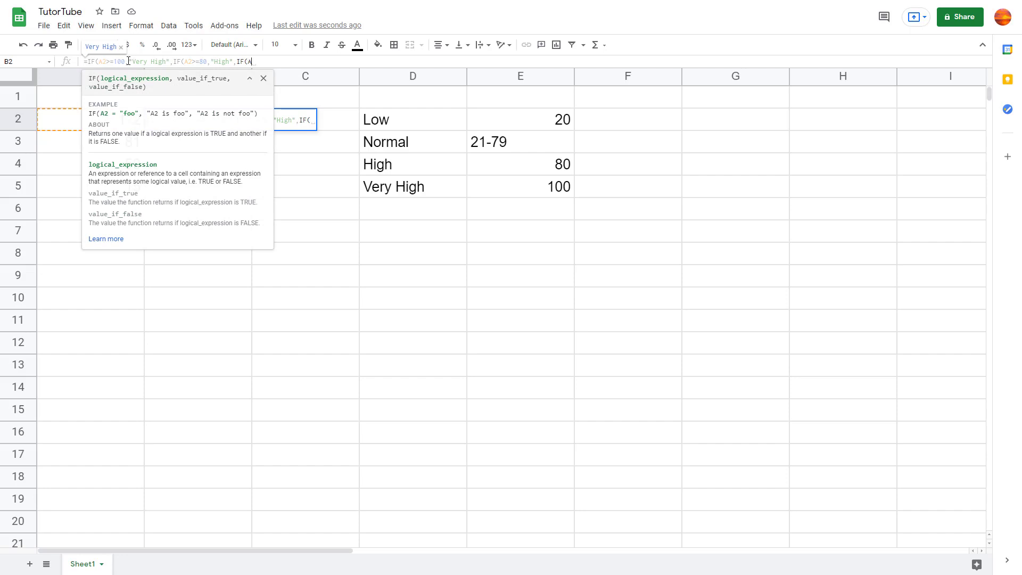
{"action": "type", "text": "A@"}
{"action": "key", "text": "BackSpace"}
{"action": "type", "text": "2"}
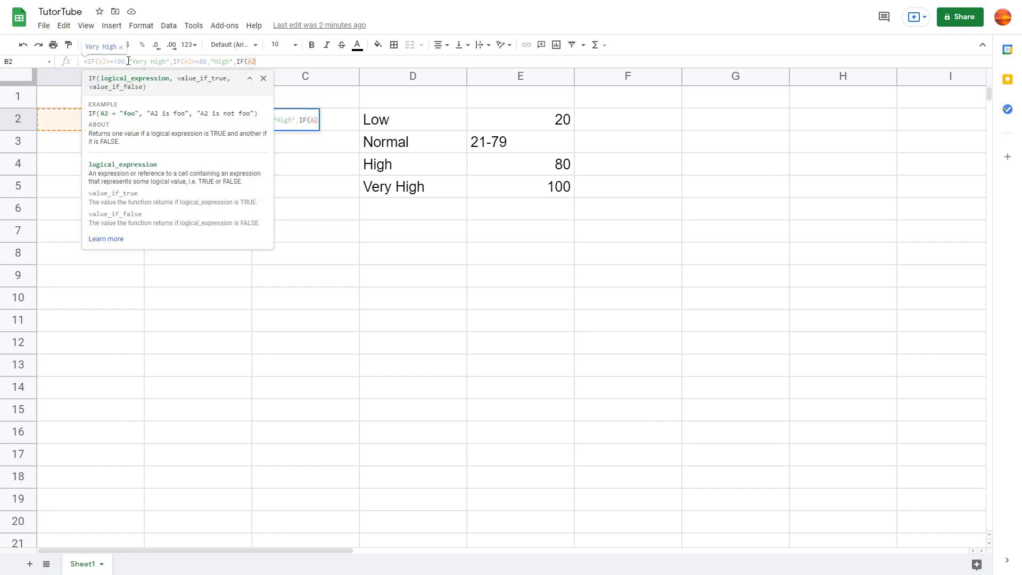
{"action": "type", "text": ">"}
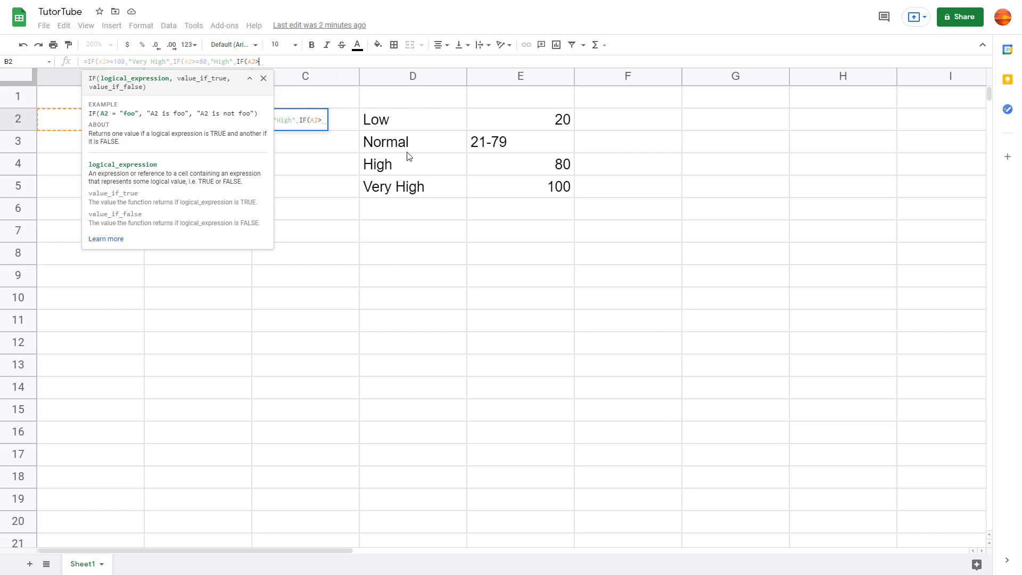
{"action": "type", "text": "20"}
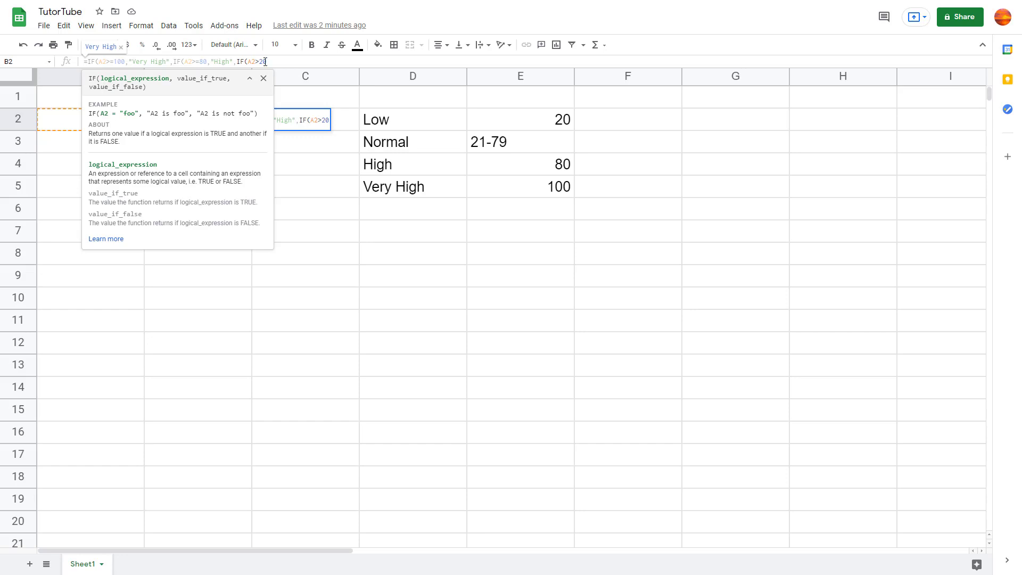
{"action": "type", "text": ",\""}
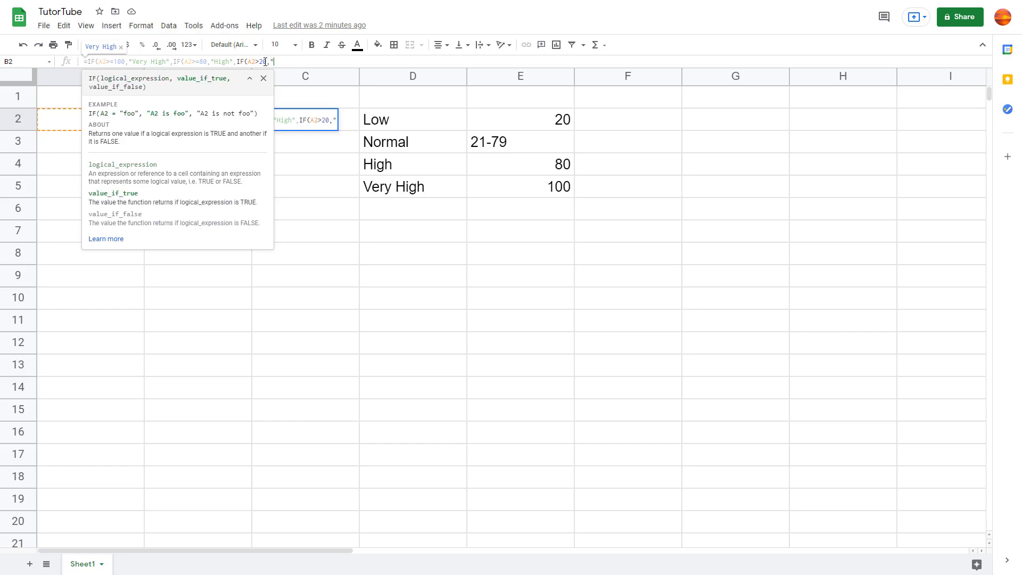
{"action": "type", "text": "Normal\""}
{"action": "type", "text": ","}
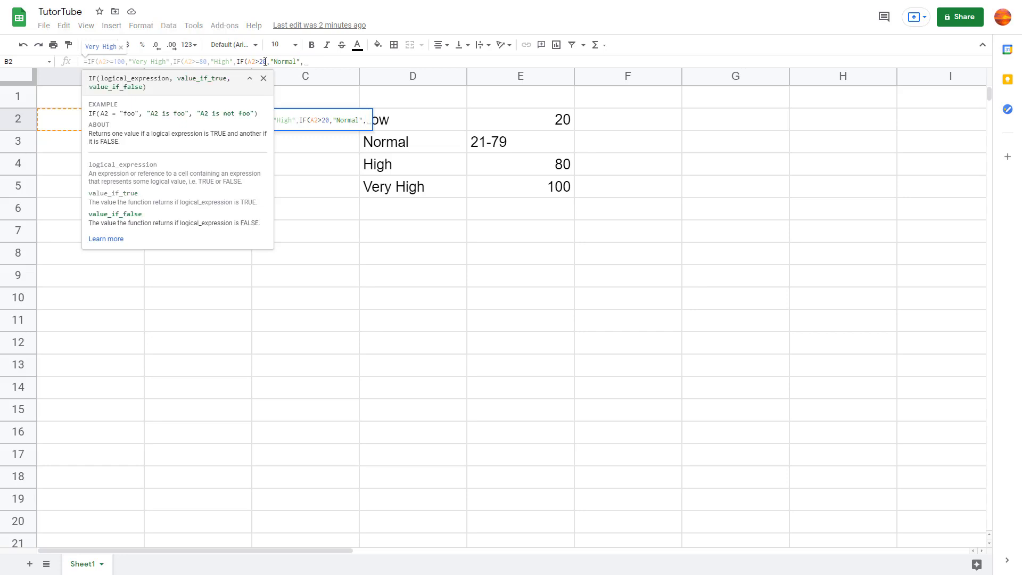
Step: Add "Low" as the final value if false and close the nested IF formula in B2
{"action": "type", "text": "\""}
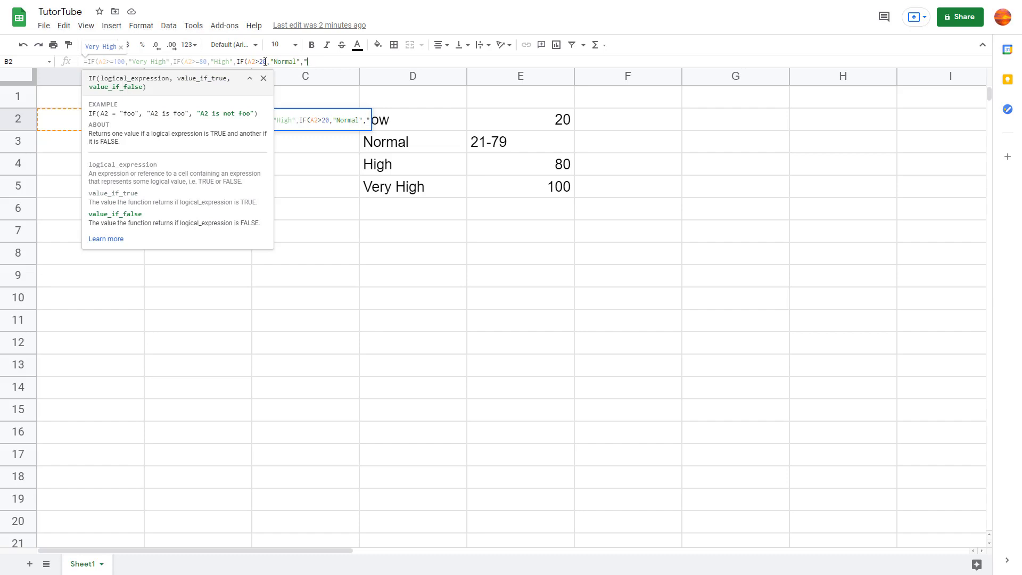
{"action": "type", "text": "Low\")"}
{"action": "type", "text": ")"}
{"action": "key", "text": "Return"}
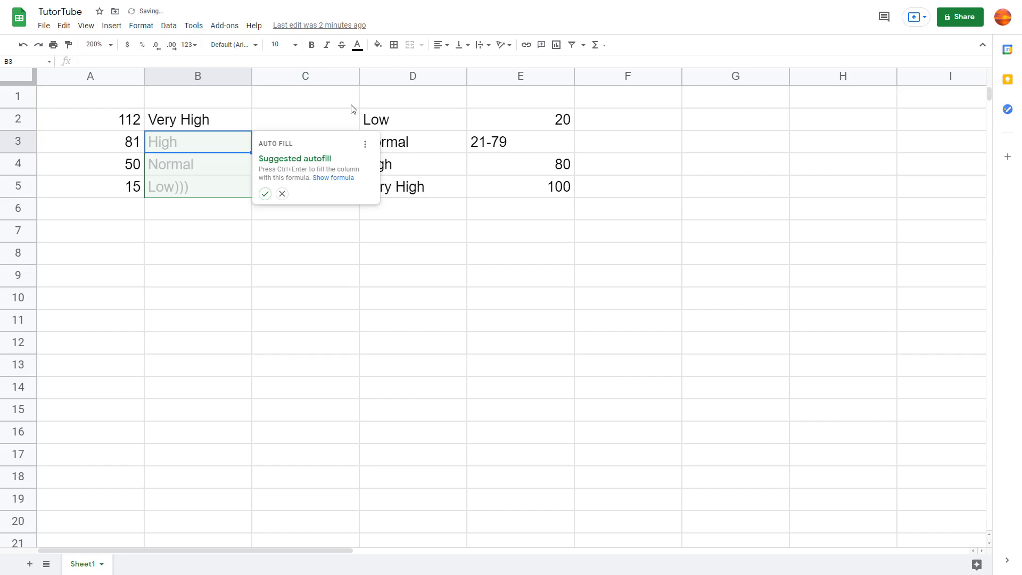
Step: Fill the nested IF formula from B2 down through B5
{"action": "left_click", "coordinate": [229, 119]}
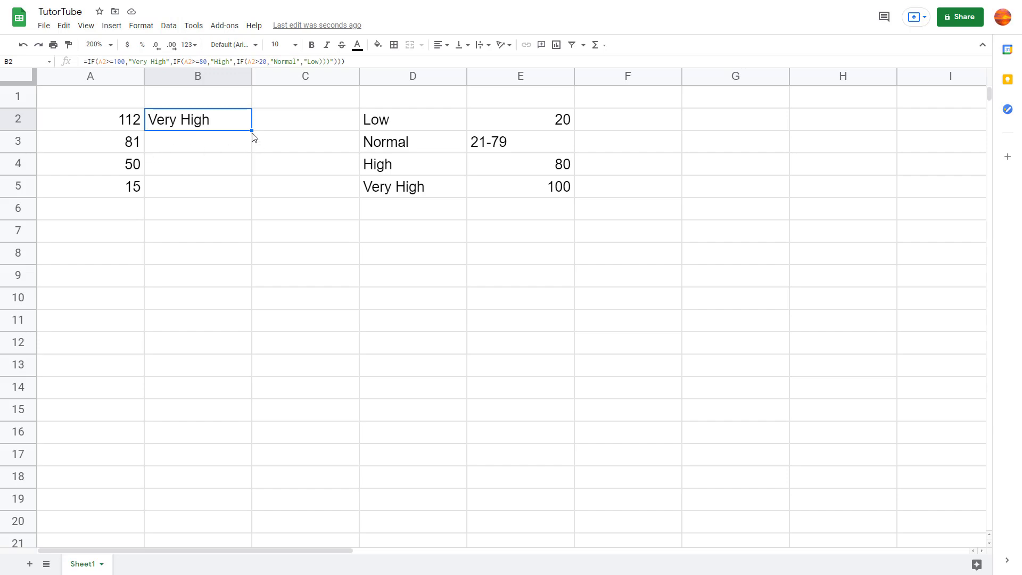
{"action": "left_click_drag", "start_coordinate": [251, 130], "coordinate": [248, 191]}
{"action": "left_click", "coordinate": [254, 254]}
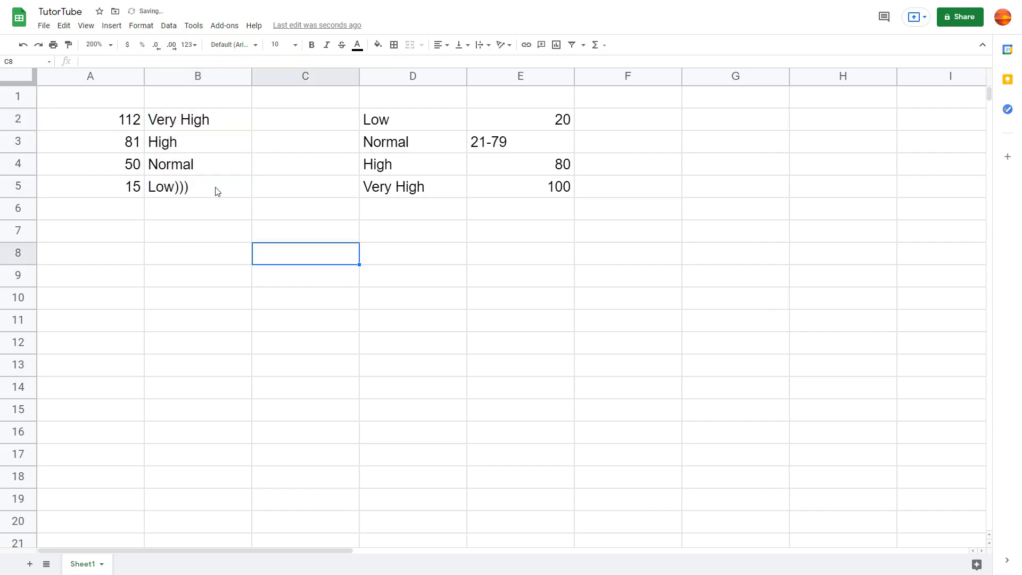
Step: Remove the three stray closing parentheses inside the quoted "Low" text of the B5 formula
{"action": "left_click", "coordinate": [217, 191]}
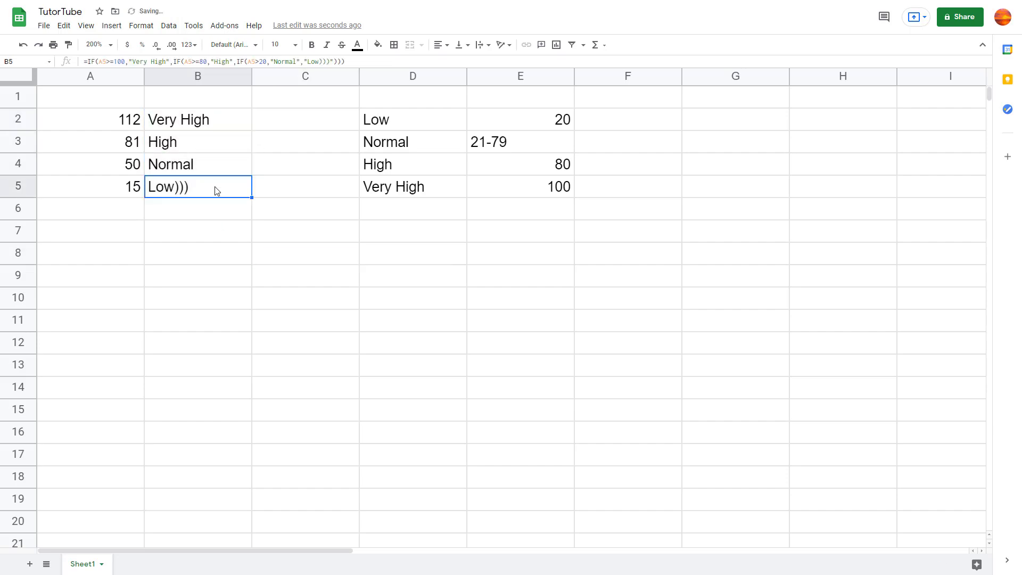
{"action": "left_click", "coordinate": [331, 61]}
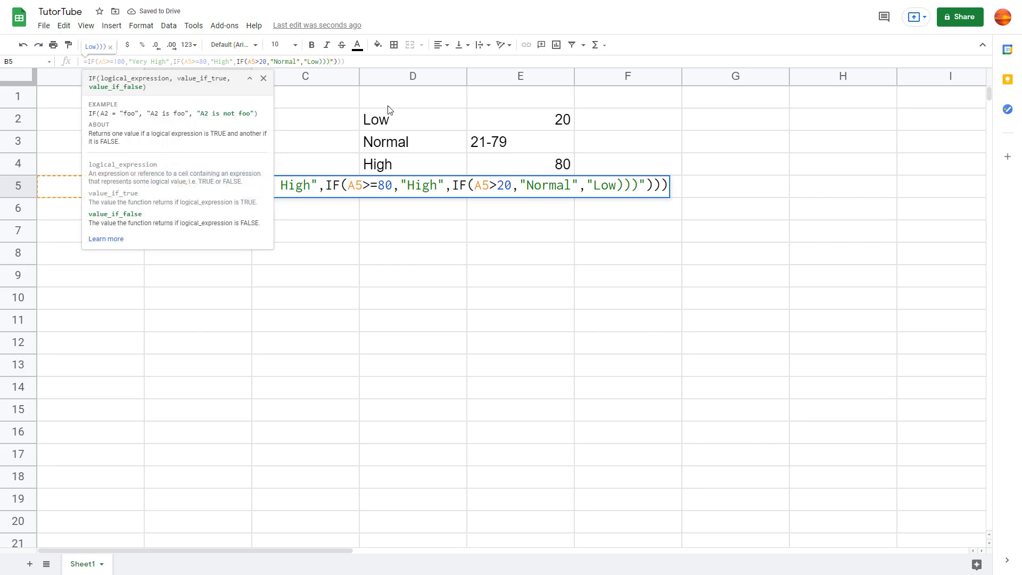
{"action": "key", "text": "BackSpace"}
{"action": "key", "text": "BackSpace"}
{"action": "key", "text": "BackSpace"}
{"action": "key", "text": "Return"}
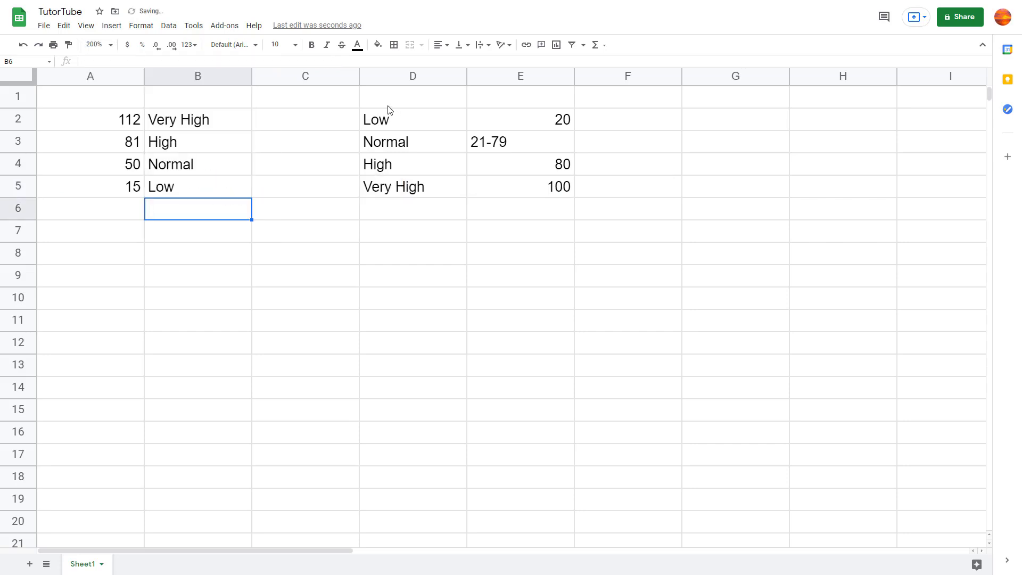
{"action": "left_click", "coordinate": [209, 164]}
{"action": "left_click", "coordinate": [204, 196]}
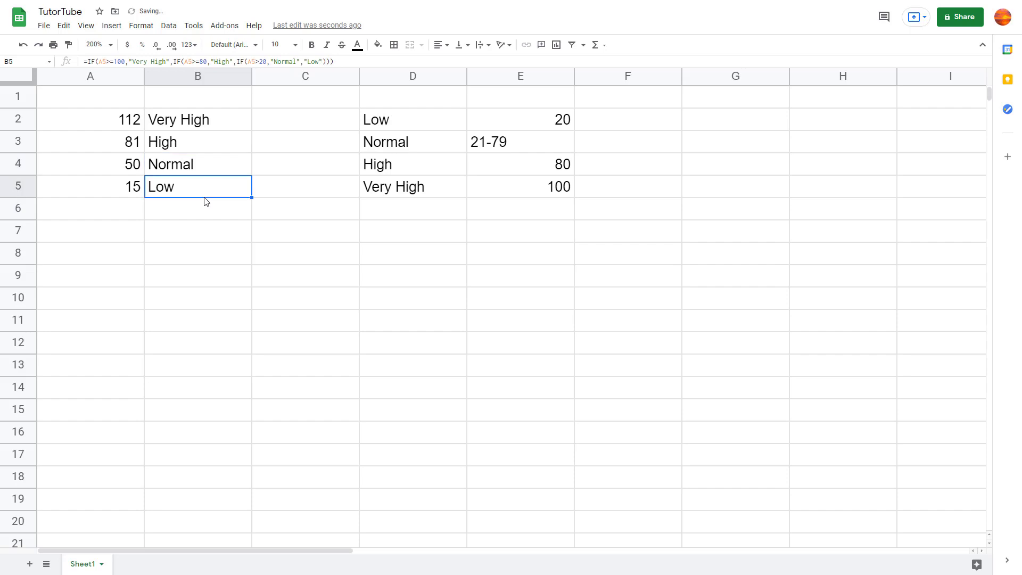
Step: Test the B5 classification by entering 150, followed by 12, in cell A5
{"action": "left_click", "coordinate": [131, 196]}
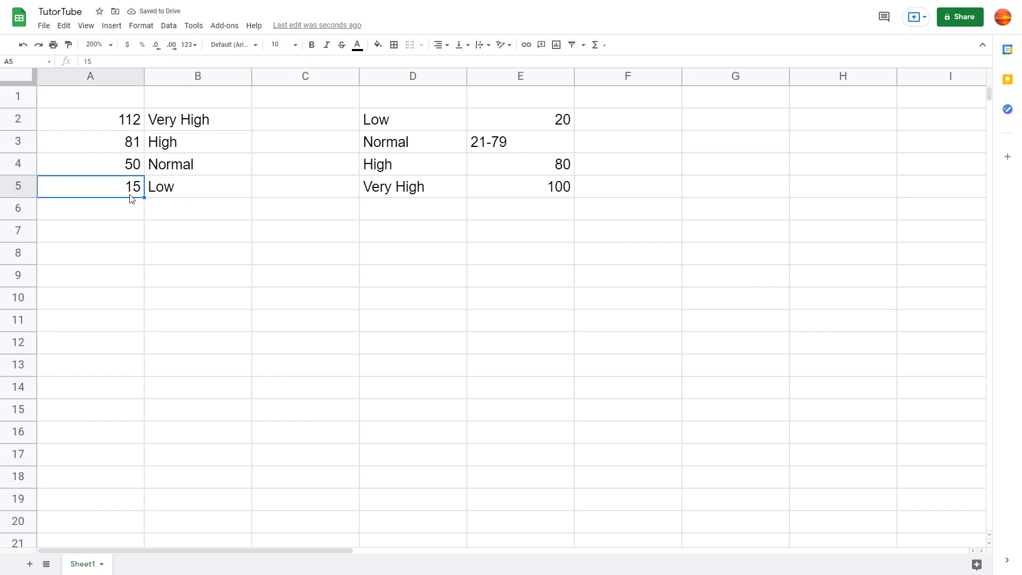
{"action": "type", "text": "150"}
{"action": "key", "text": "Return"}
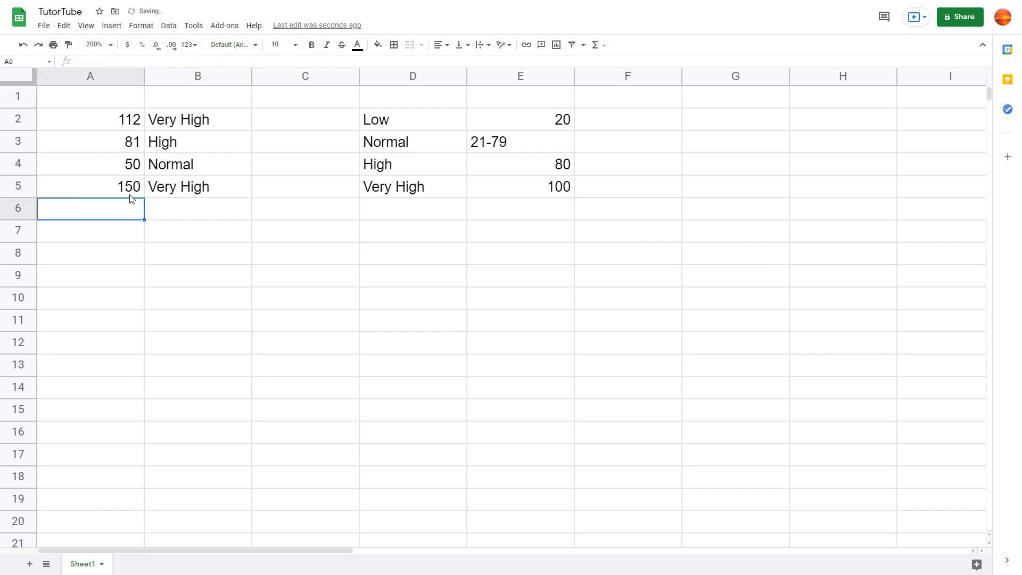
{"action": "left_click", "coordinate": [131, 198]}
{"action": "type", "text": "12"}
{"action": "key", "text": "Return"}
Step: Test the B5 classification with the mid-range values 50 and 90 in cell A5
{"action": "left_click", "coordinate": [132, 198]}
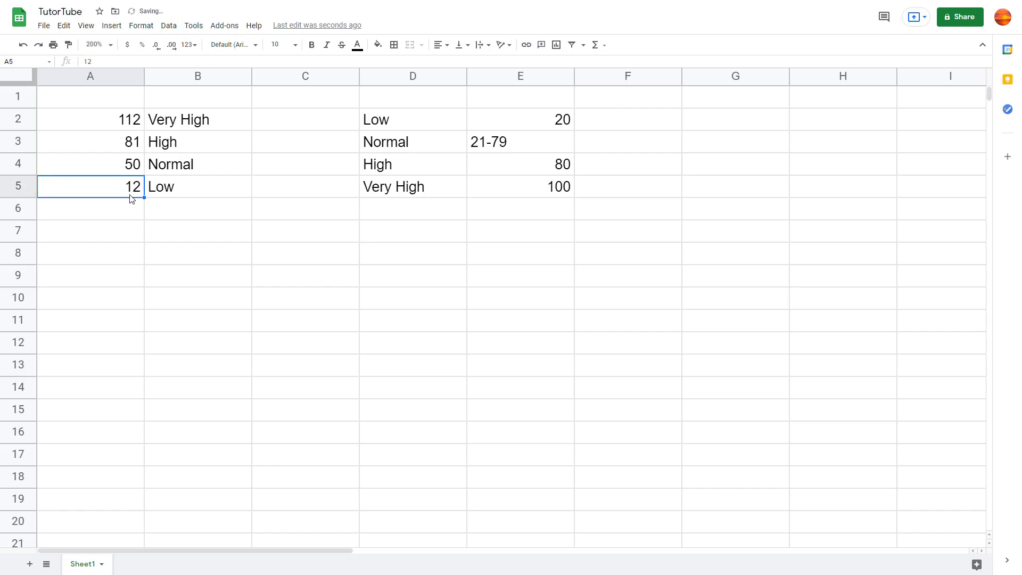
{"action": "type", "text": "50"}
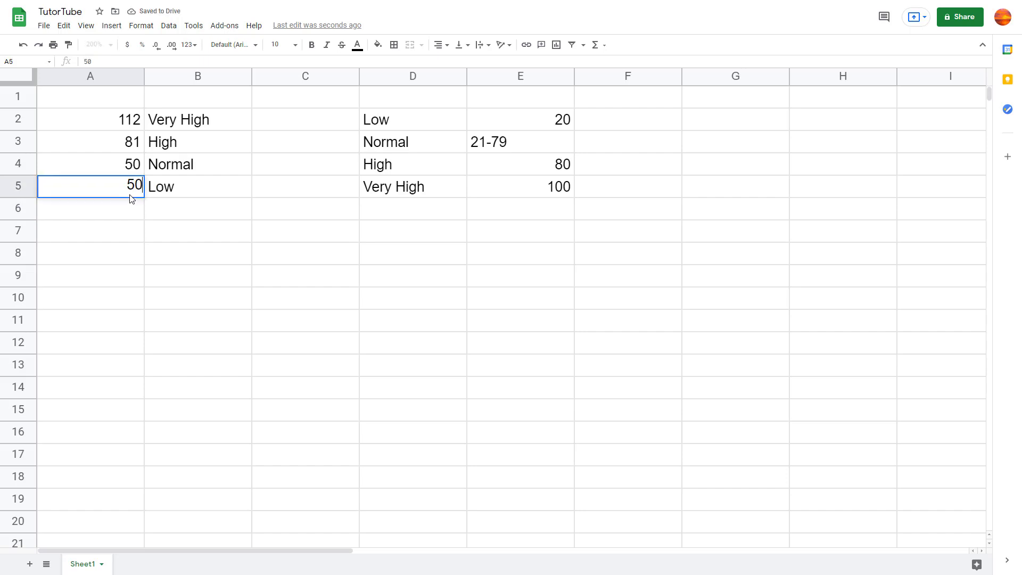
{"action": "key", "text": "Return"}
{"action": "left_click", "coordinate": [131, 198]}
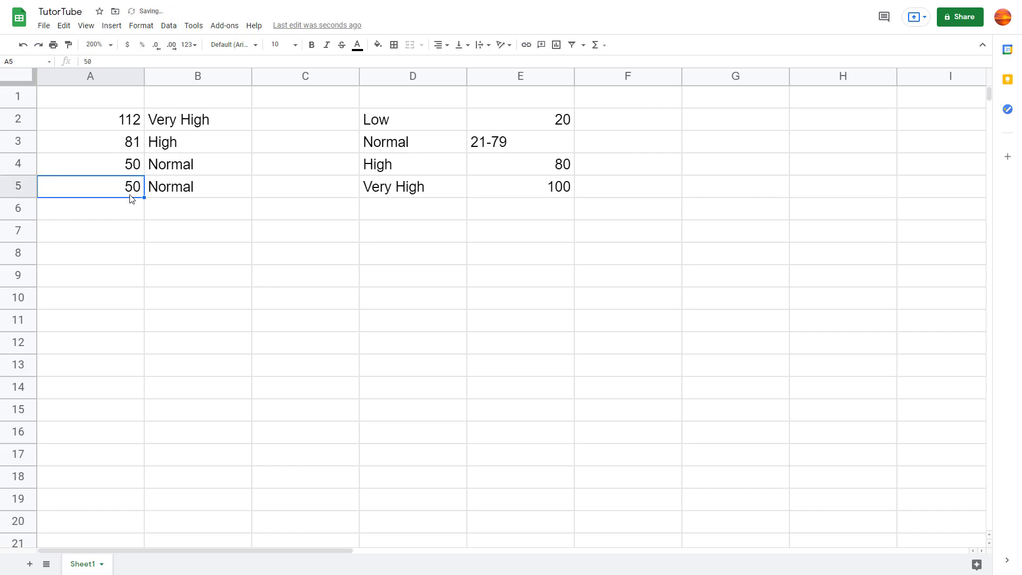
{"action": "type", "text": "900"}
{"action": "key", "text": "BackSpace"}
{"action": "key", "text": "Return"}
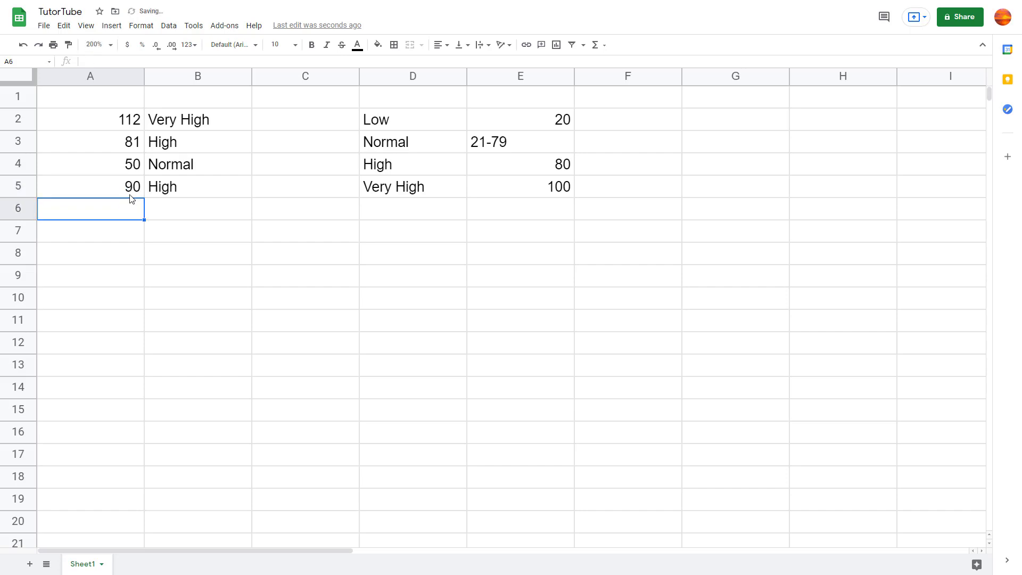
Step: Test the boundary between High and Normal by entering 80, followed by 79, in cell A5
{"action": "left_click", "coordinate": [132, 198]}
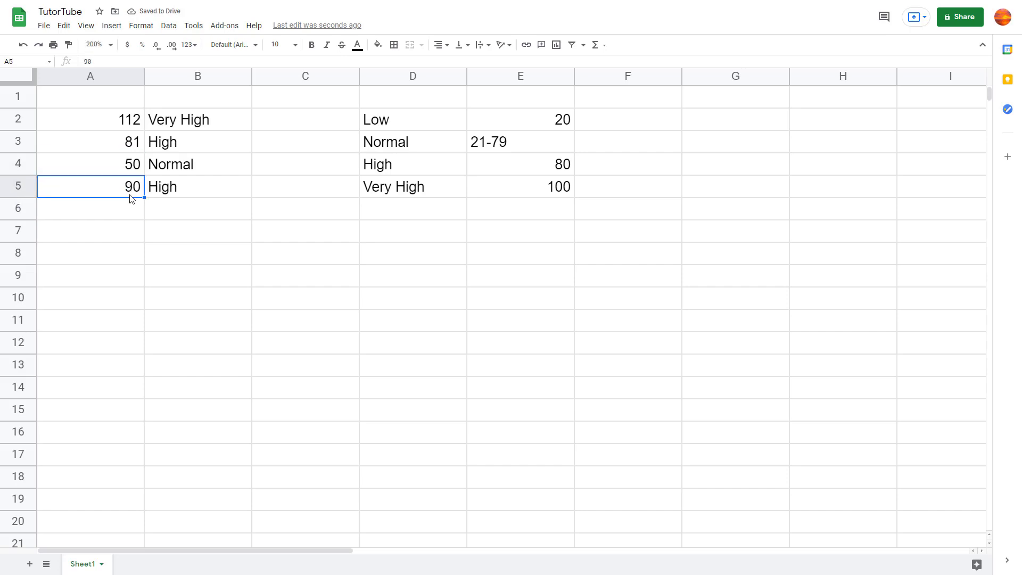
{"action": "type", "text": "80"}
{"action": "key", "text": "Return"}
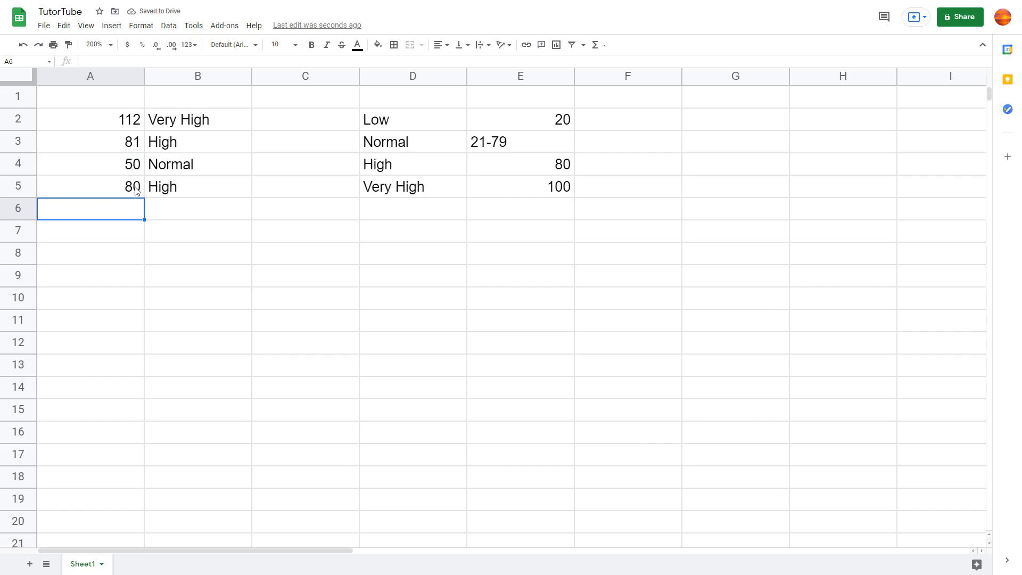
{"action": "left_click", "coordinate": [135, 187]}
{"action": "type", "text": "79"}
{"action": "key", "text": "Return"}
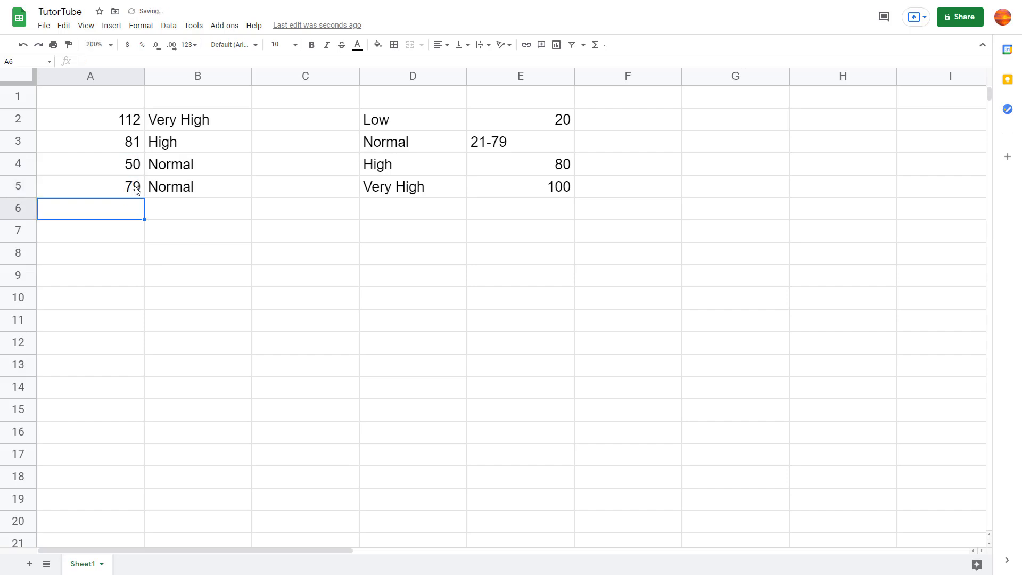
Step: Test the boundary between Normal and Low by entering 21, followed by 20, in cell A5
{"action": "left_click", "coordinate": [136, 189]}
{"action": "type", "text": "21"}
{"action": "key", "text": "Return"}
{"action": "left_click", "coordinate": [137, 190]}
{"action": "type", "text": "20"}
{"action": "key", "text": "Return"}
Step: Set cell A5 to 100 to test the Very High threshold
{"action": "left_click", "coordinate": [137, 190]}
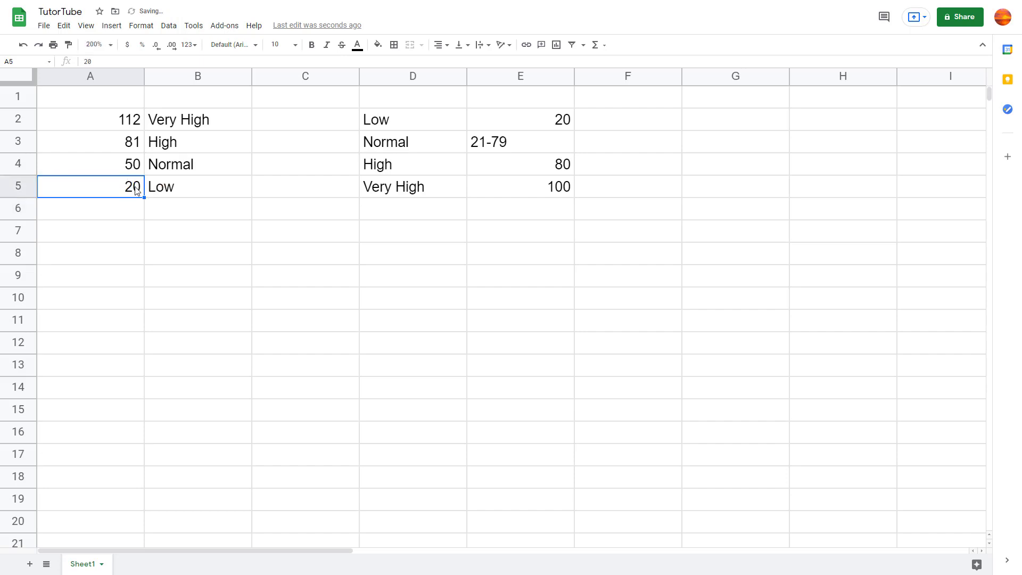
{"action": "type", "text": "100"}
{"action": "key", "text": "Return"}
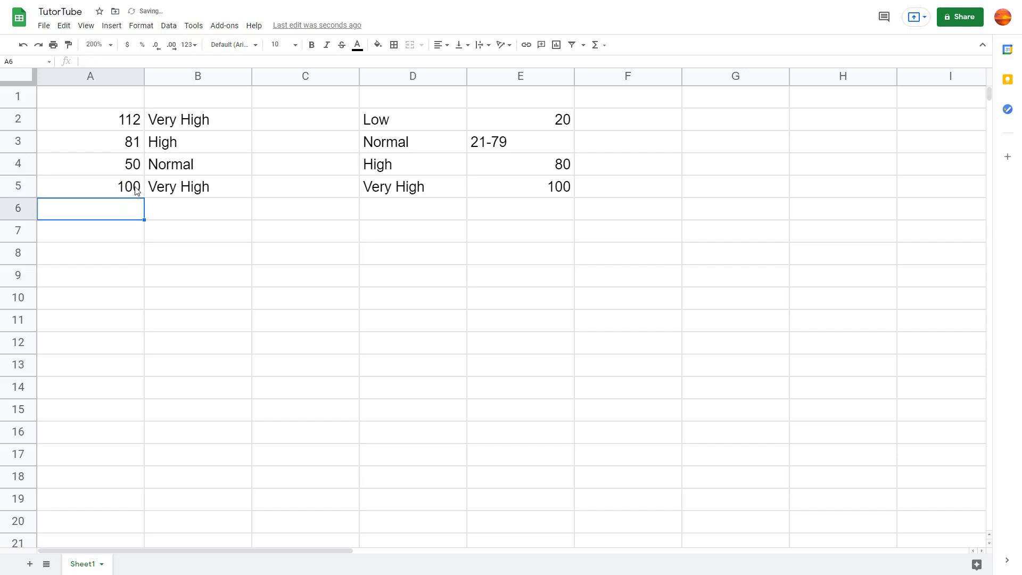